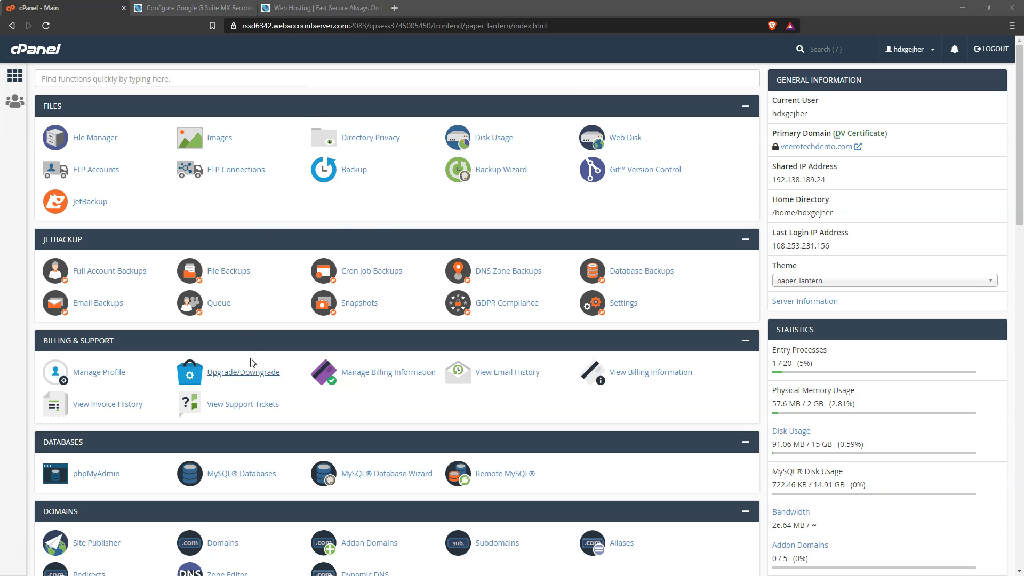
Open the Zone Editor for veerotechdemo.com and filter to its single MX record (priority 0).
scroll(243, 392, "down", 3)
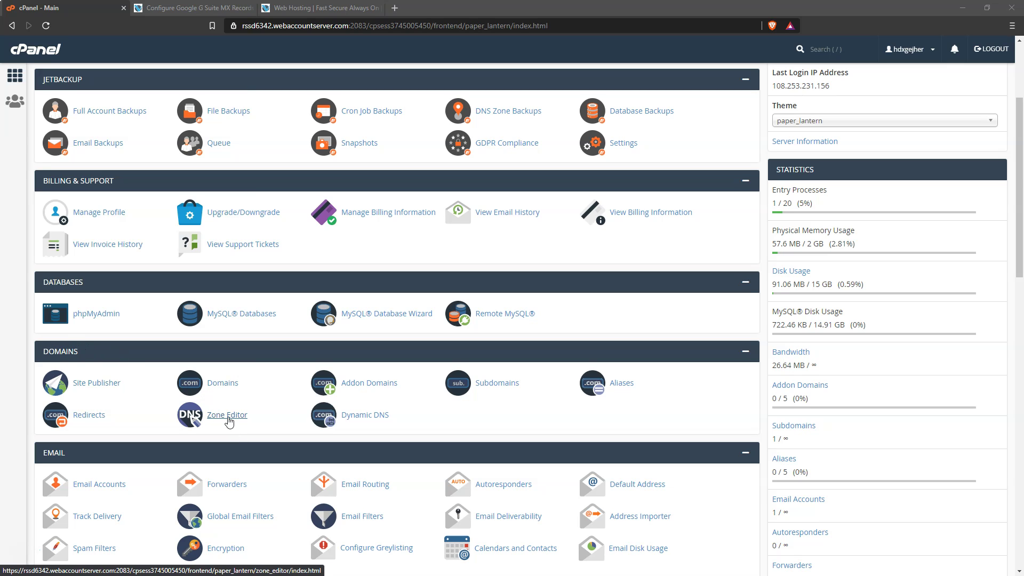
left_click(238, 418)
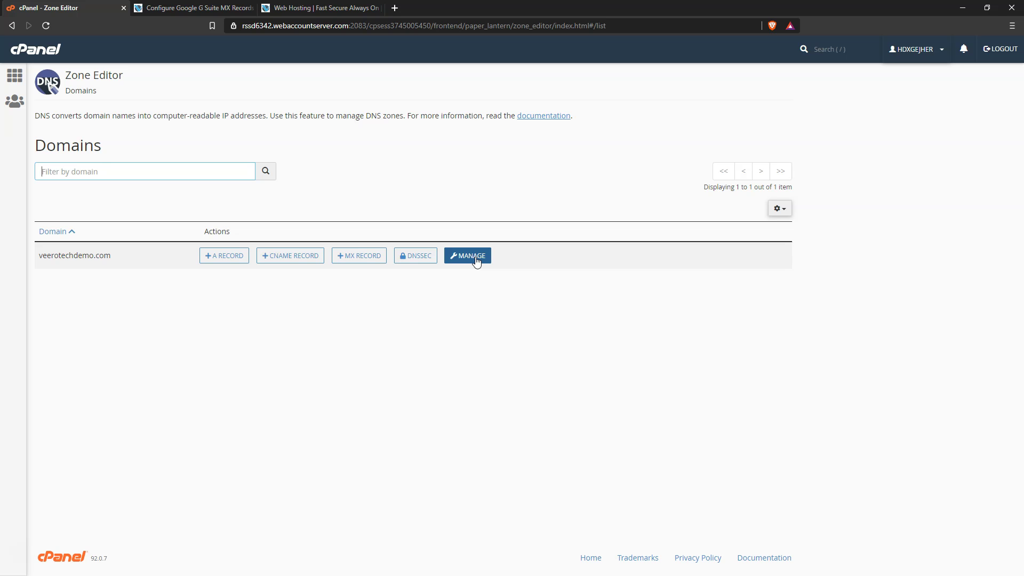
left_click(476, 258)
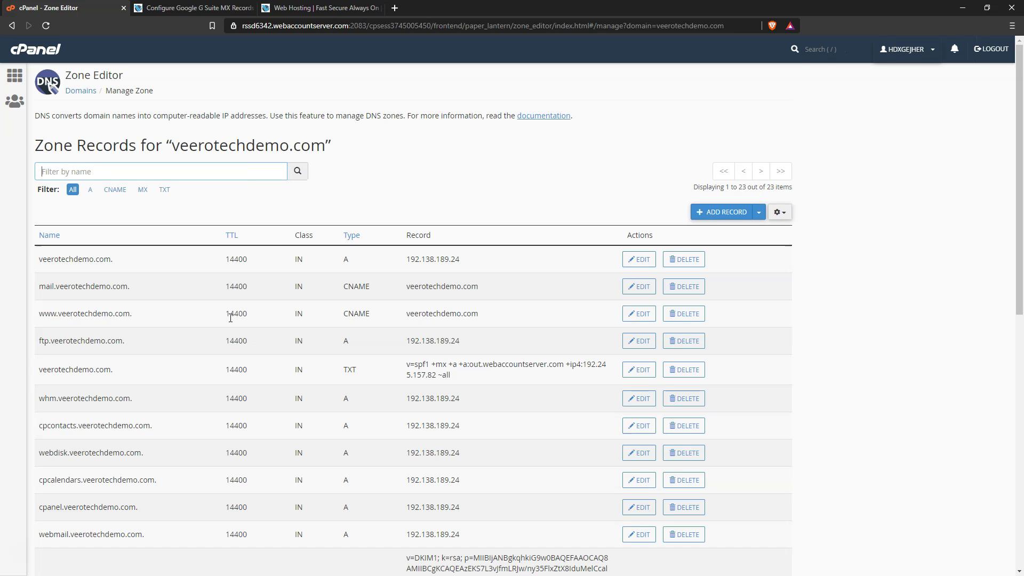
left_click(143, 190)
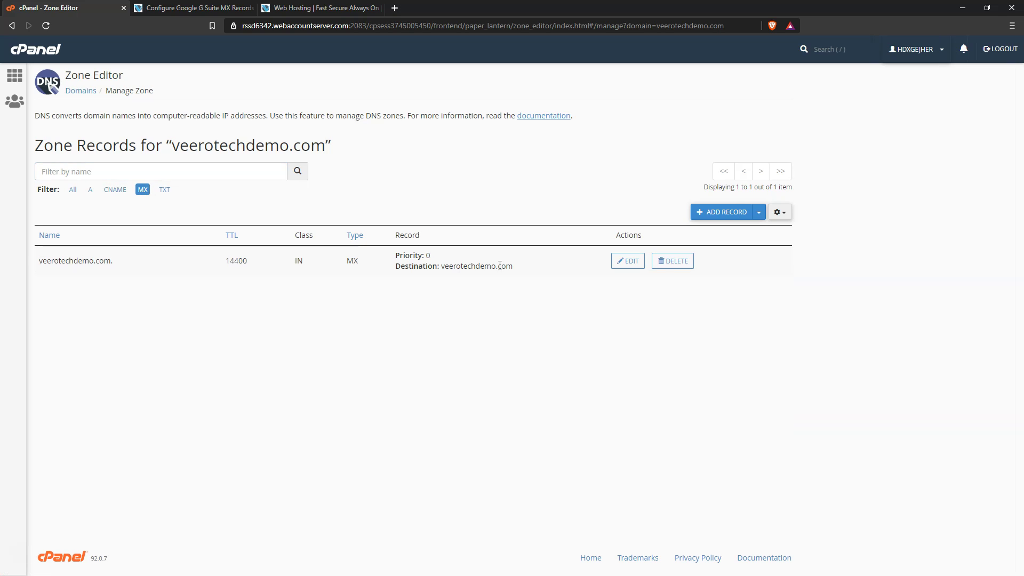
left_click_drag(514, 267, 448, 266)
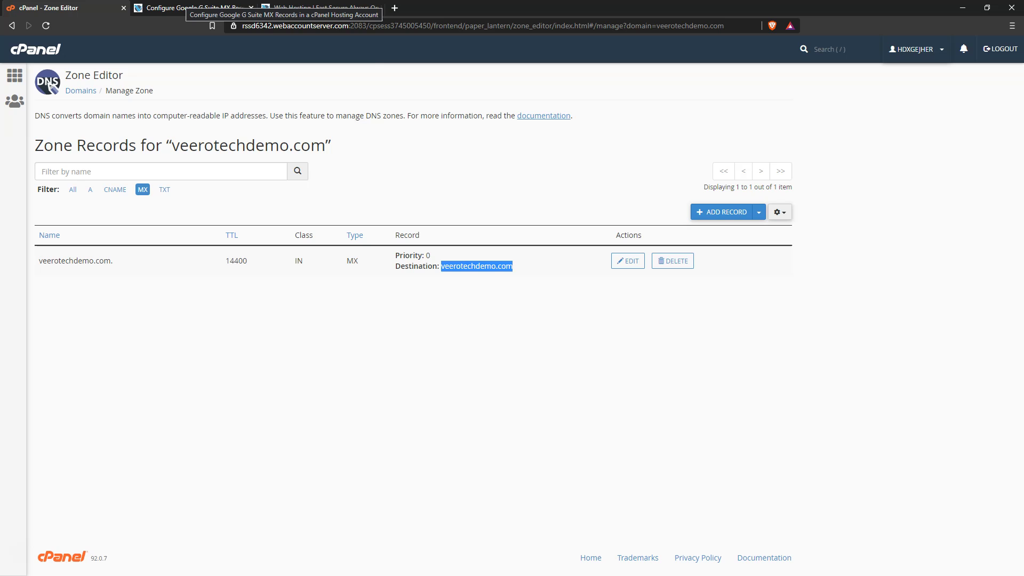
Copy ASPMX.L.GOOGLE.COM from the Knowledge Base article's MX table and return to cPanel.
left_click(193, 8)
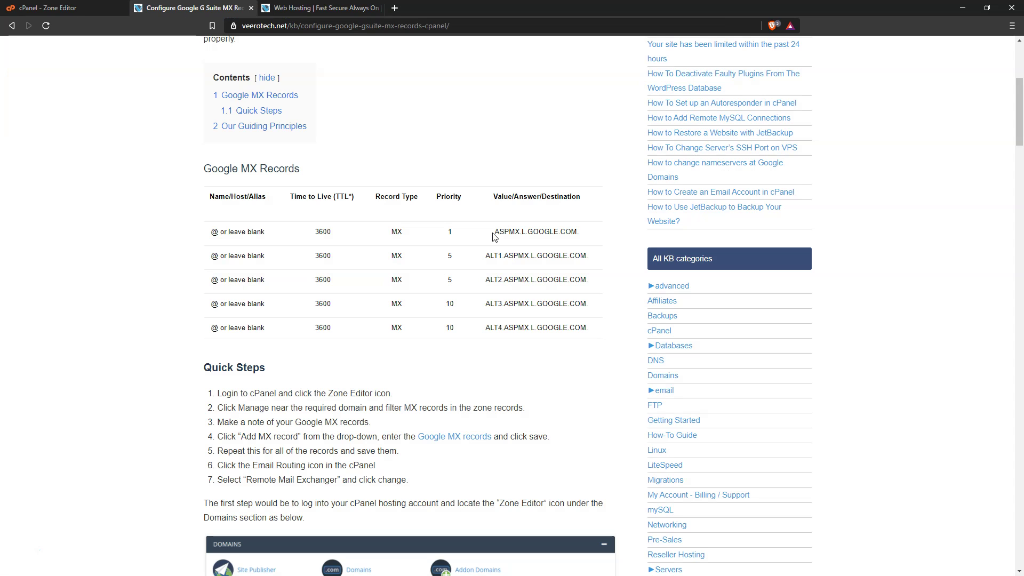
left_click_drag(496, 230, 576, 232)
key("ctrl+c")
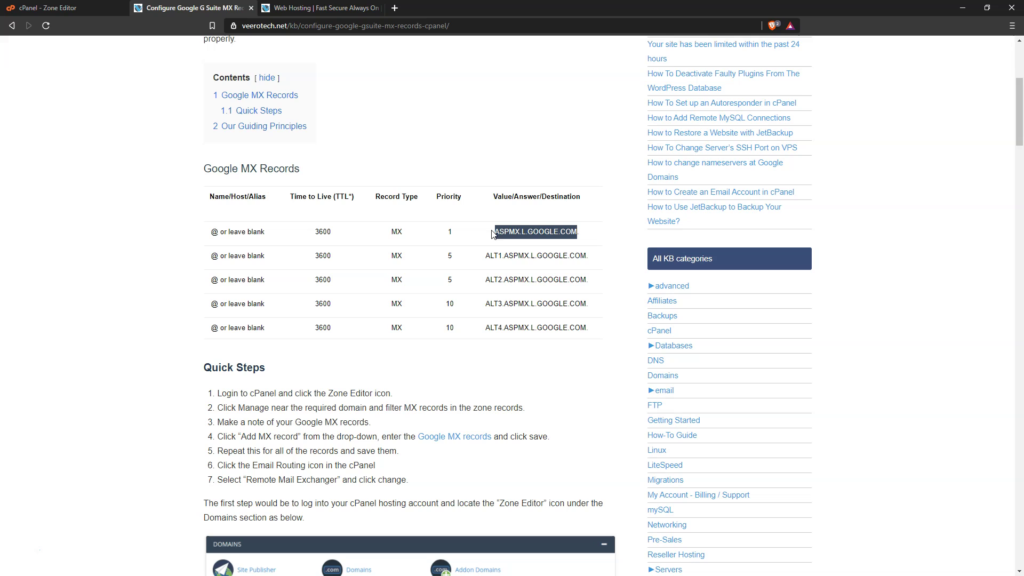
key("ctrl+shift+Tab")
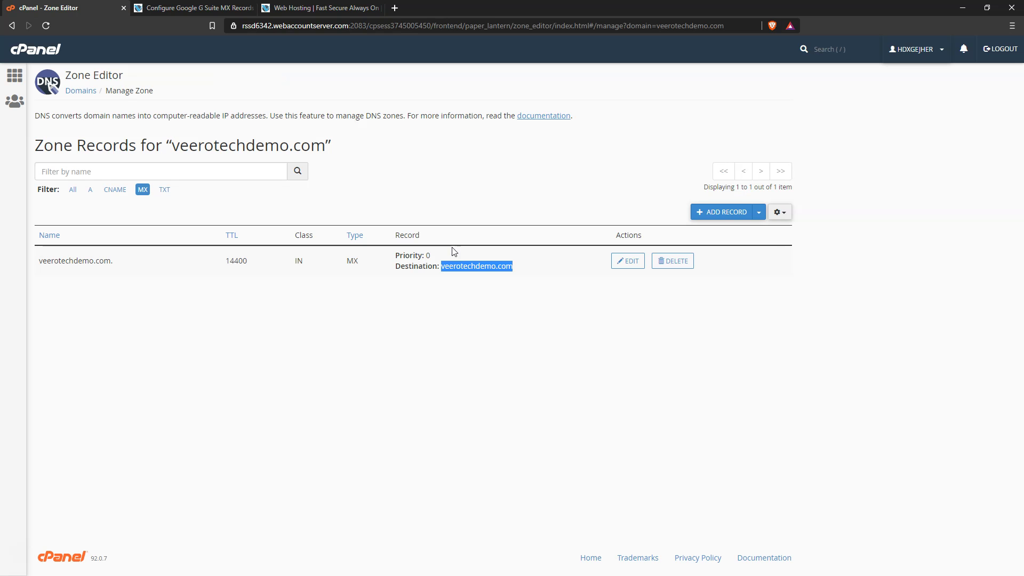
Change the existing MX record to priority 1 with destination ASPMX.L.GOOGLE.COM and save it.
left_click(628, 261)
left_click_drag(558, 277, 456, 272)
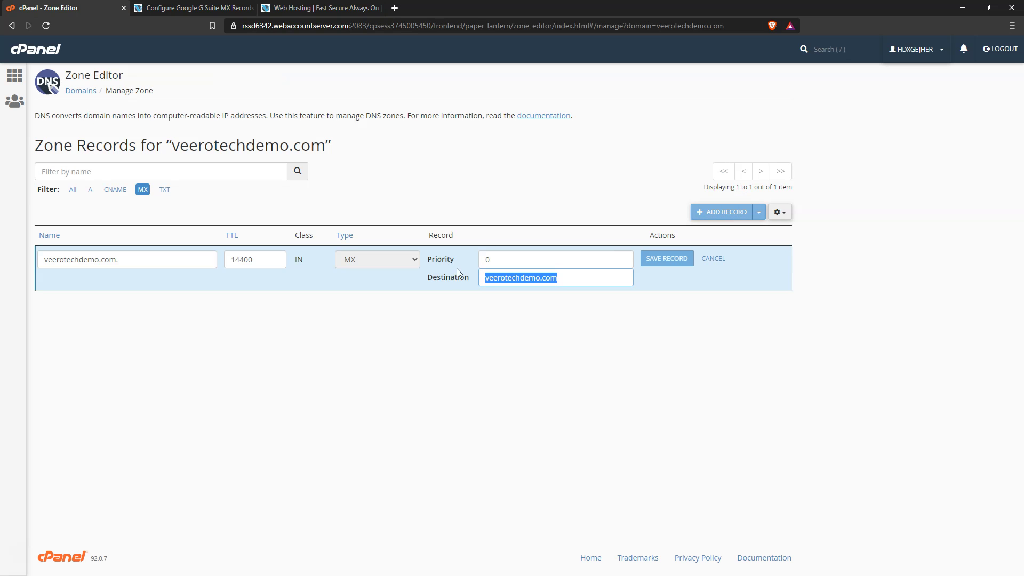
key("ctrl+v")
double_click(523, 260)
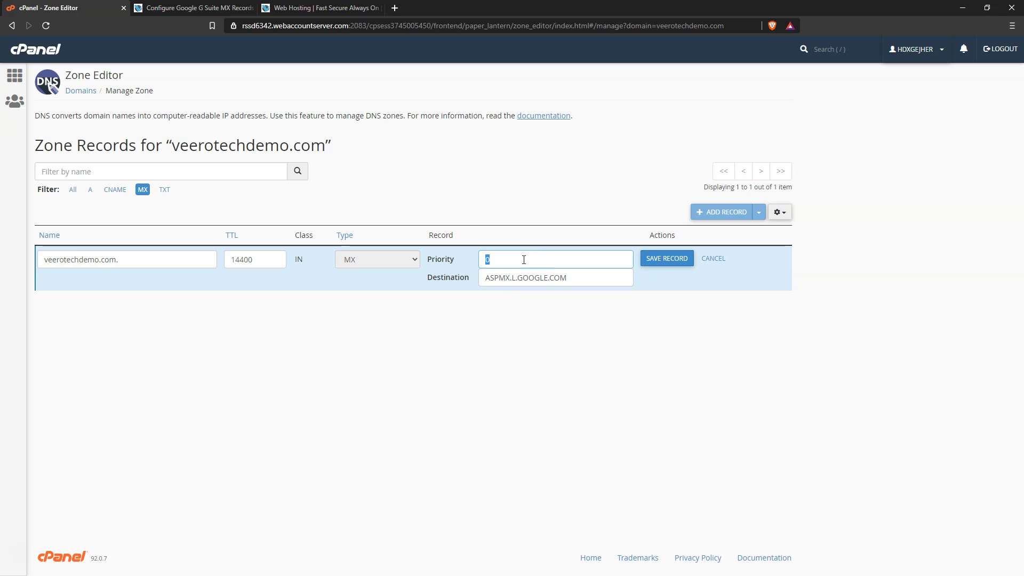
left_click(667, 259)
Copy ALT1.ASPMX.L.GOOGLE.COM from the Google MX guide and return to the zone records.
left_click(195, 8)
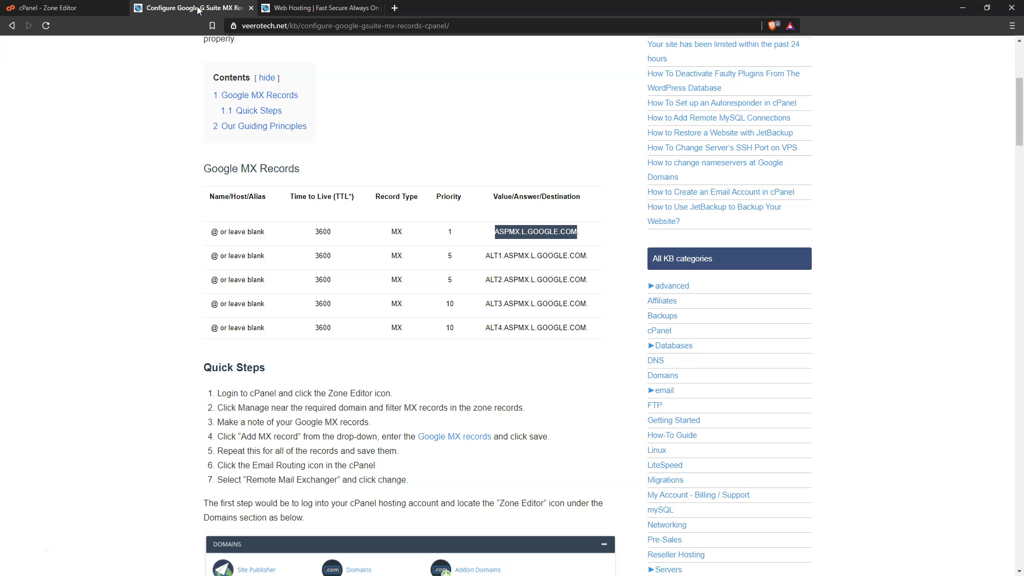
left_click_drag(487, 256, 587, 254)
key("ctrl+c")
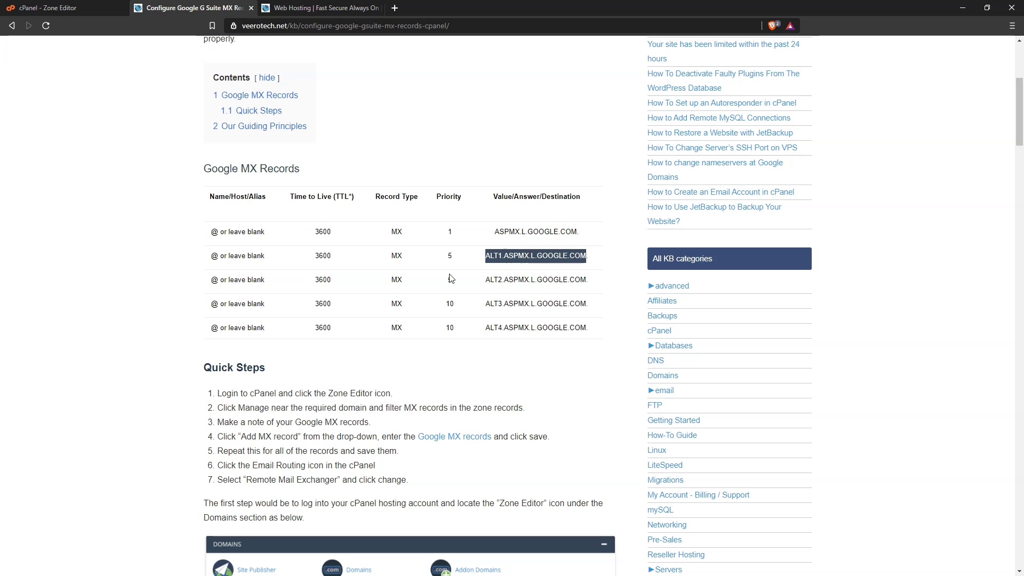
key("ctrl+shift+Tab")
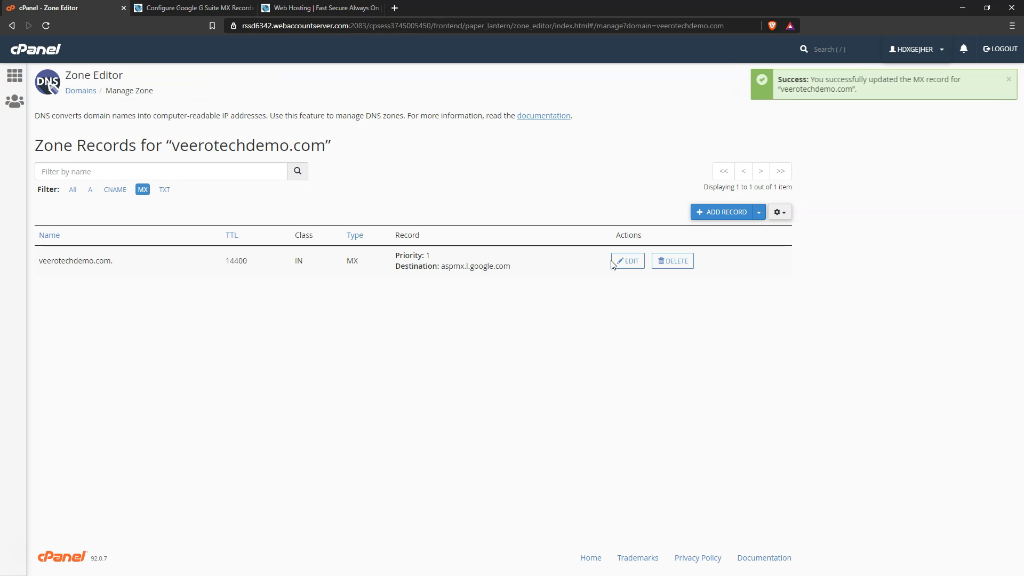
Add a new MX record with priority 5 pointing to ALT1.ASPMX.L.GOOGLE.COM.
left_click(759, 212)
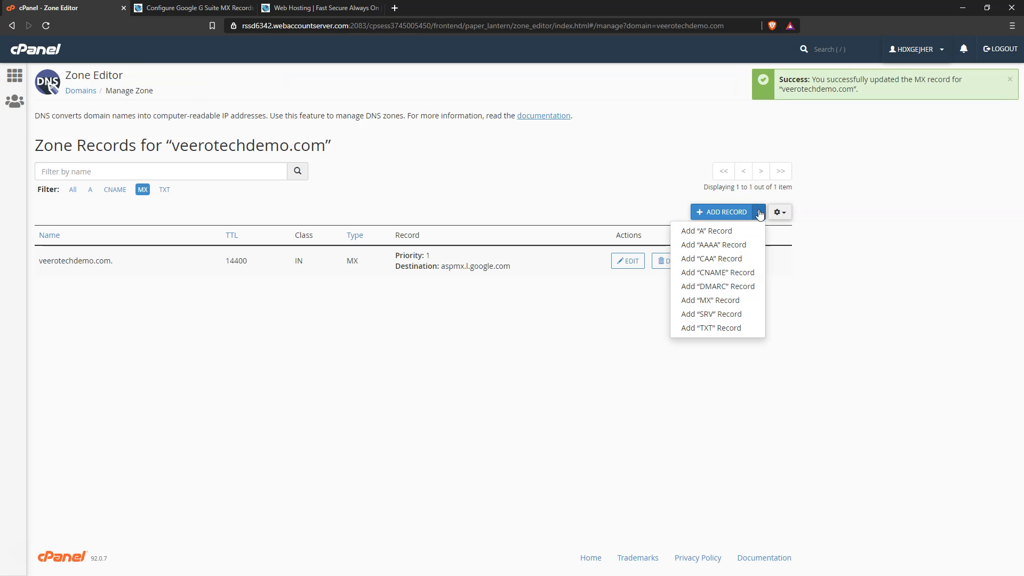
left_click(716, 300)
left_click(517, 261)
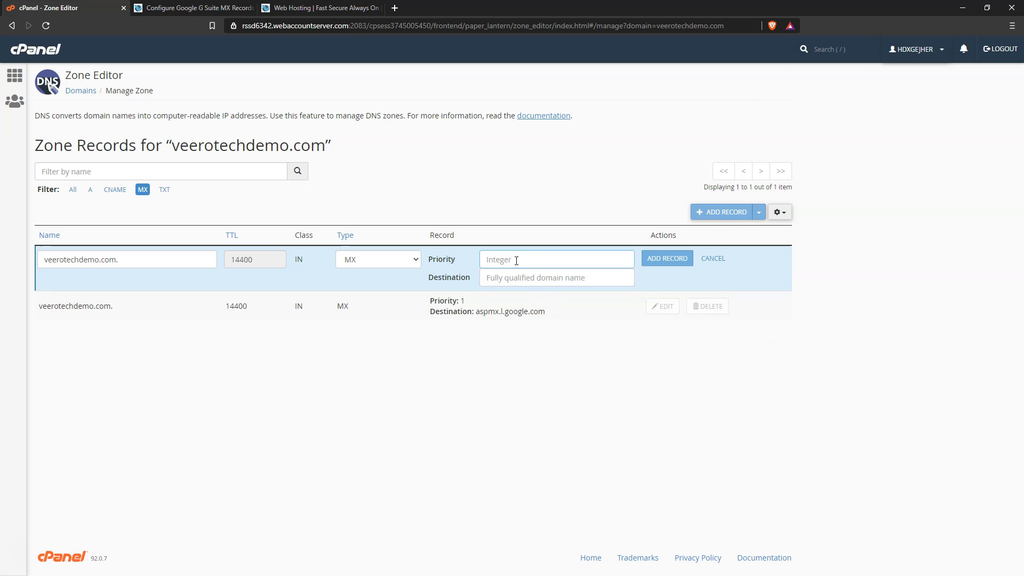
type("5")
left_click(526, 277)
key("ctrl+v")
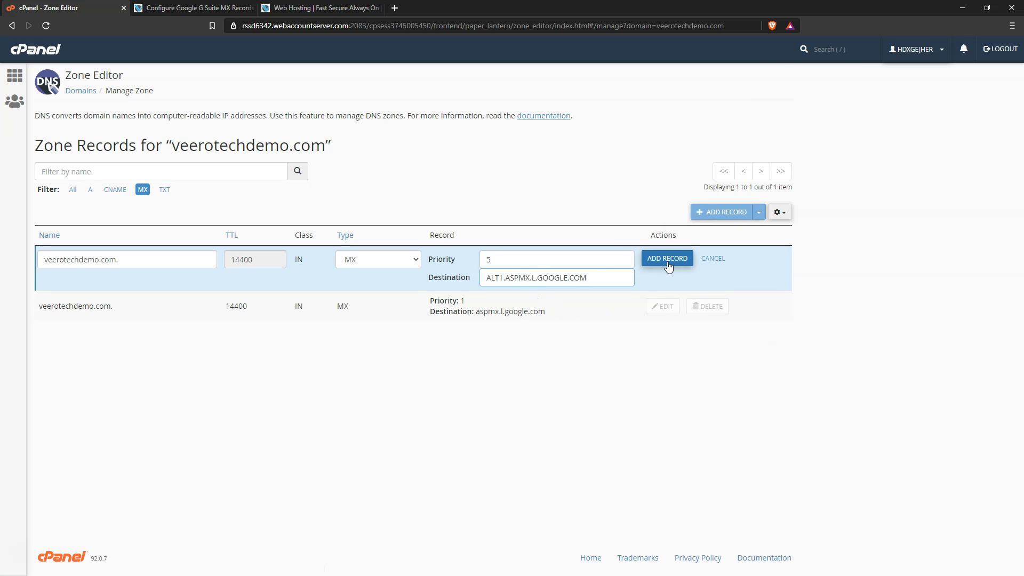
left_click(667, 260)
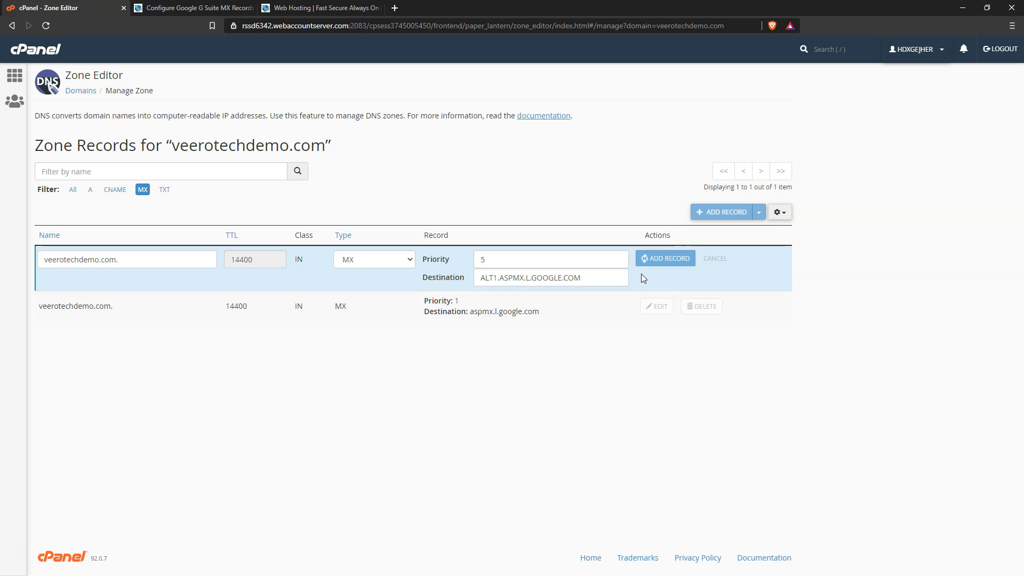
Copy ALT2.ASPMX.L.GOOGLE.COM from the Google MX guide and return to the zone records.
left_click(176, 8)
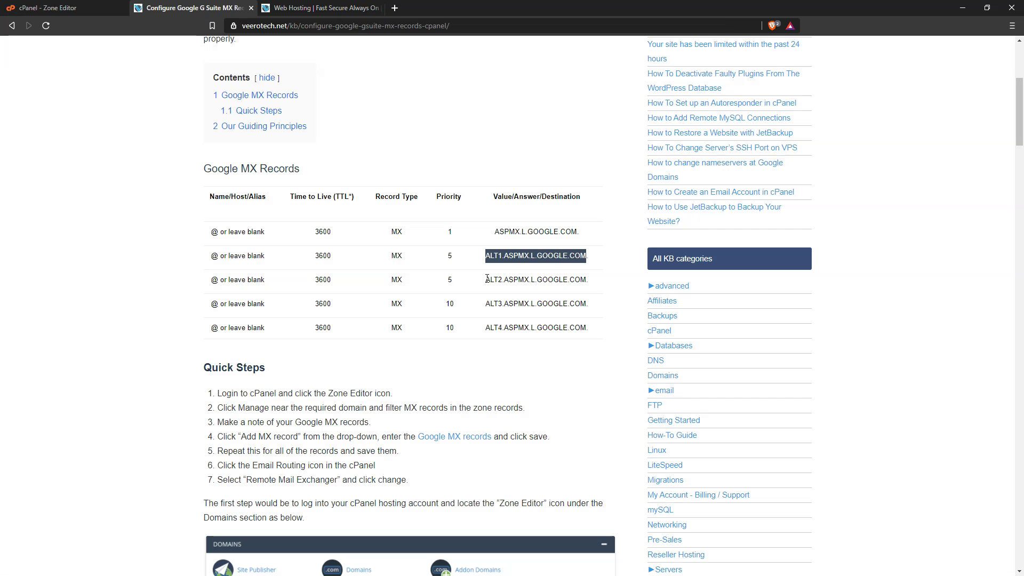
left_click_drag(487, 278, 587, 277)
key("ctrl+c")
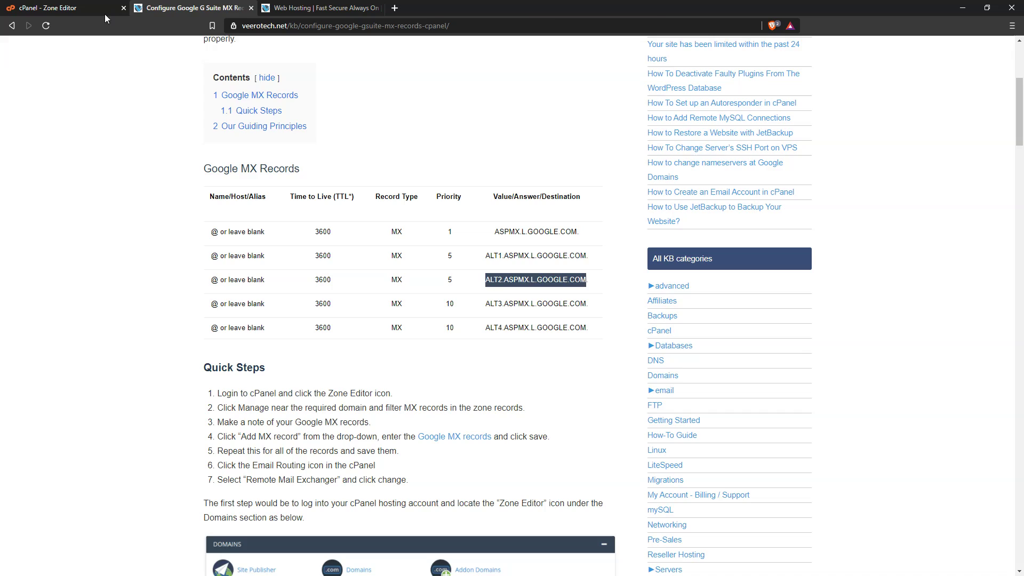
left_click(48, 7)
Add a new MX record with priority 5 pointing to ALT2.ASPMX.L.GOOGLE.COM.
left_click(759, 212)
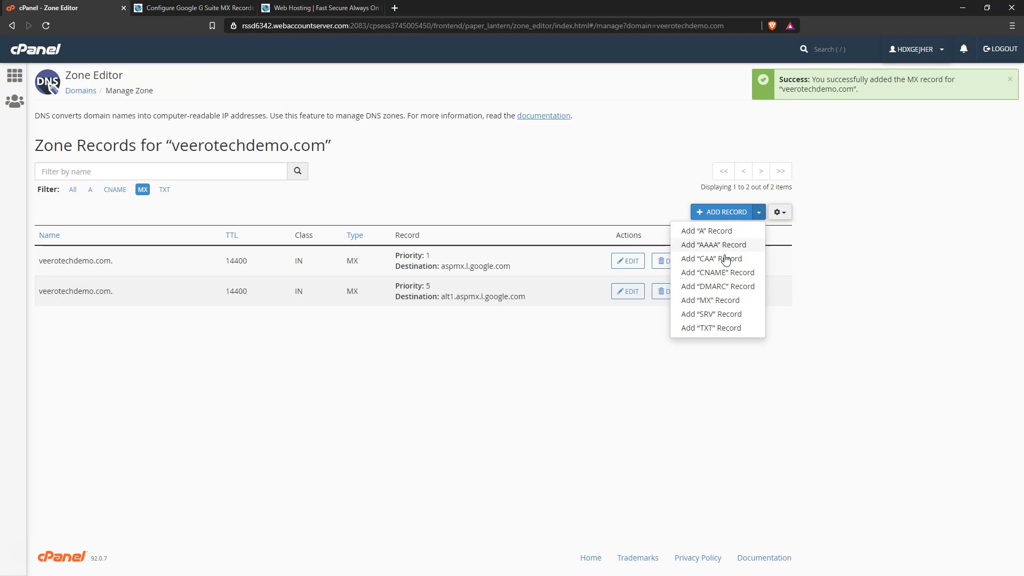
left_click(714, 304)
left_click(489, 261)
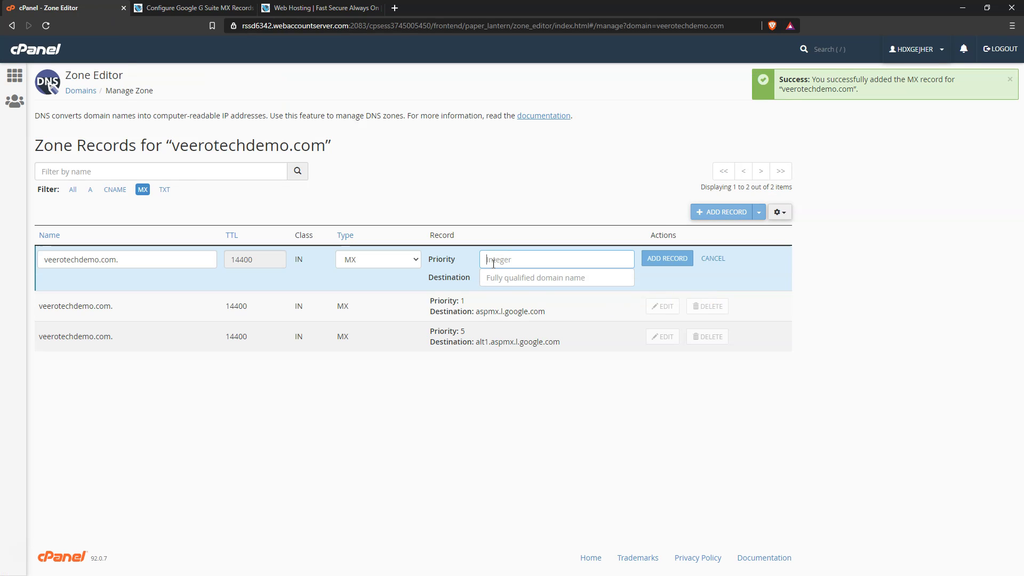
type("5")
left_click(536, 278)
key("ctrl+v")
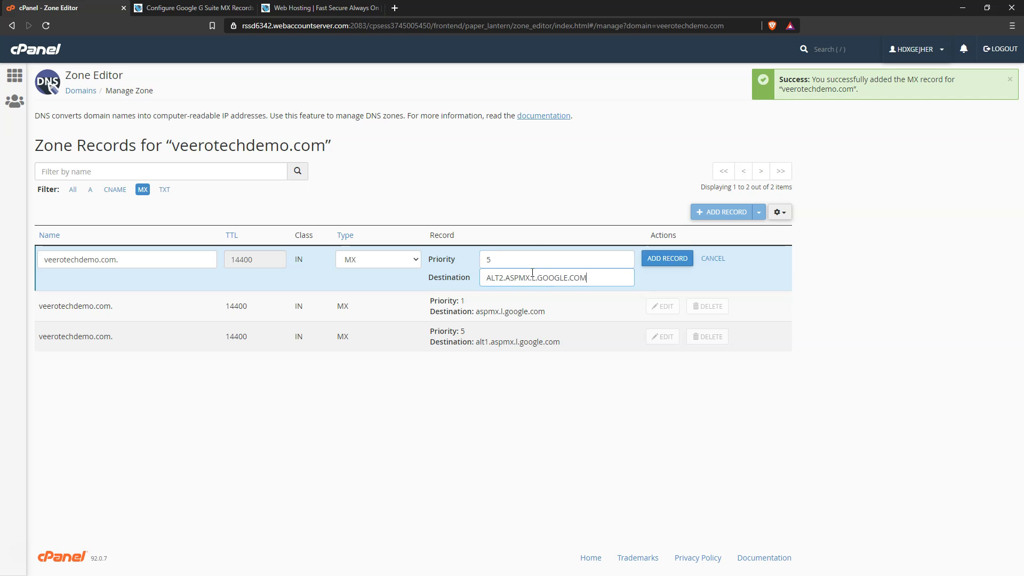
left_click(671, 260)
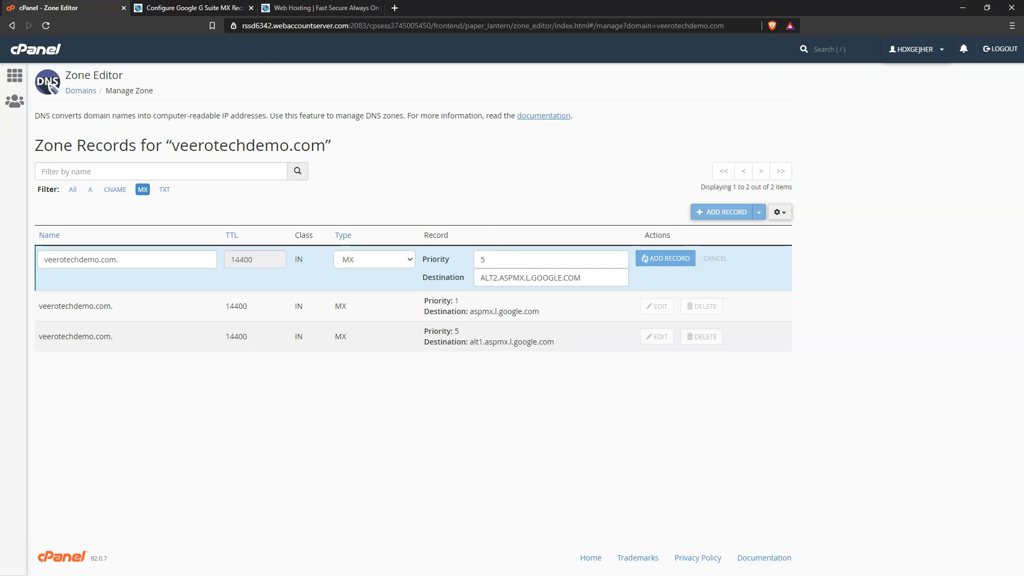
Copy ALT3.ASPMX.L.GOOGLE.COM from the Google MX guide and return to the zone records.
left_click(192, 8)
left_click_drag(486, 303, 586, 304)
key("ctrl+c")
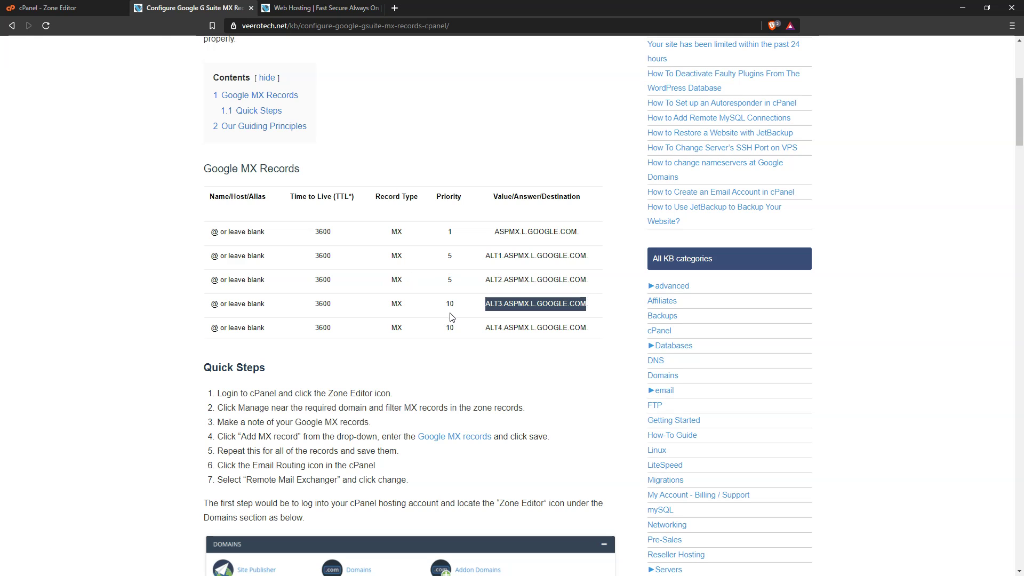
key("ctrl+shift+Tab")
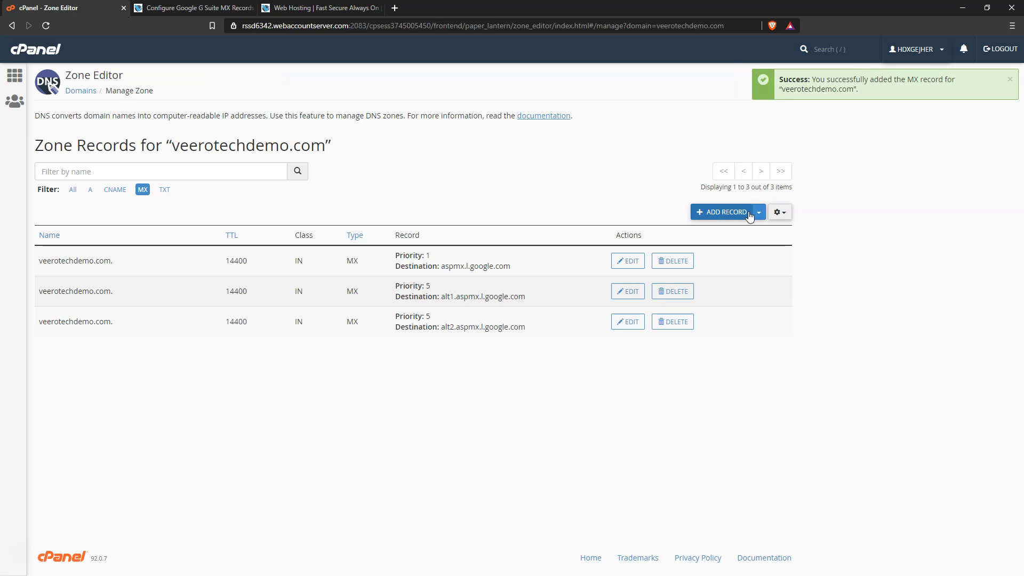
Add a priority 10 MX record to ALT3.ASPMX.L.GOOGLE.COM, then copy ALT4.ASPMX.L.GOOGLE.COM from the guide.
left_click(759, 212)
left_click(713, 299)
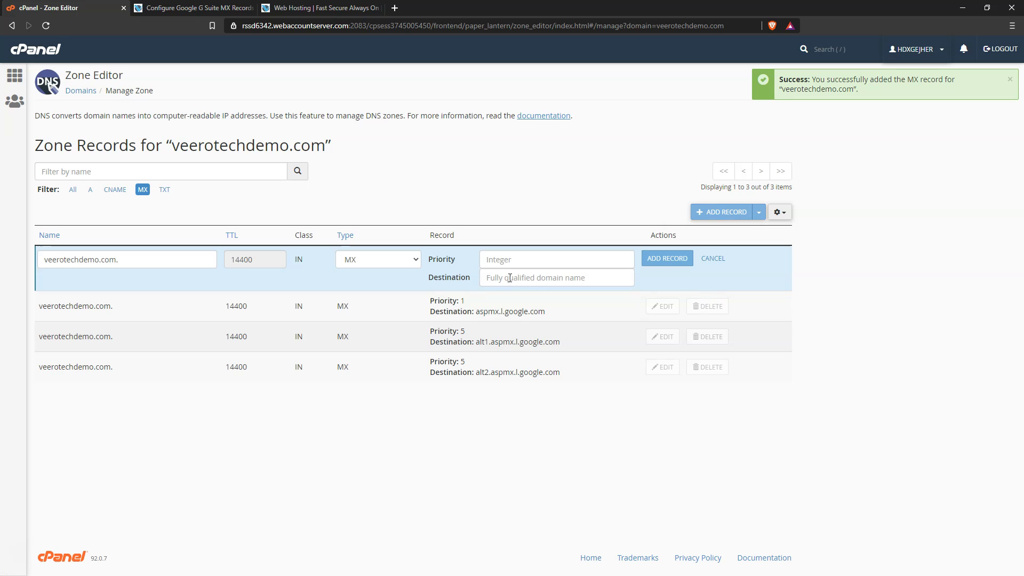
left_click(514, 261)
type("10")
key("ctrl+v")
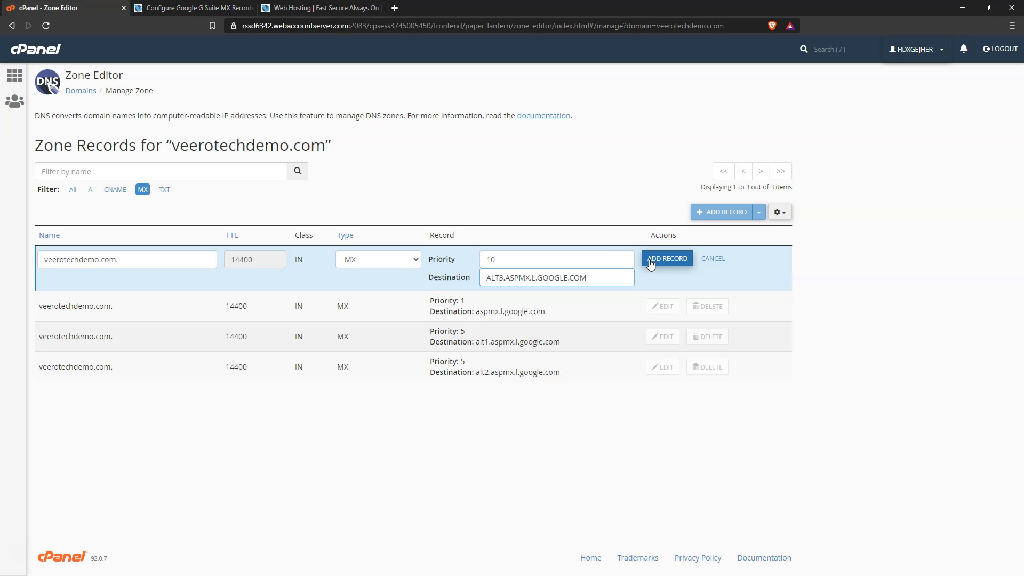
left_click(667, 258)
key("ctrl+shift+Tab")
key("ctrl+shift+Tab")
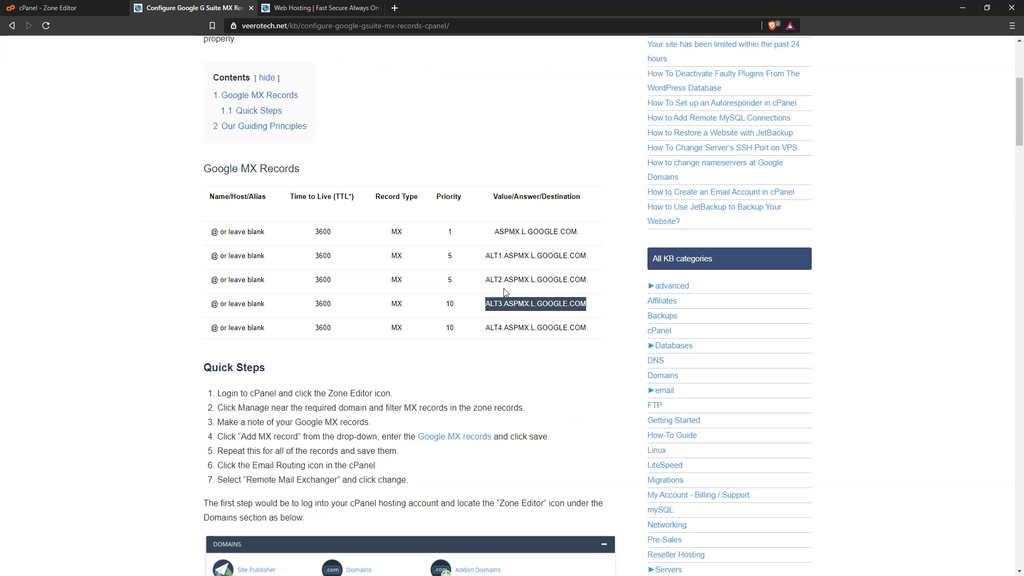
left_click_drag(485, 328, 585, 331)
key("ctrl+c")
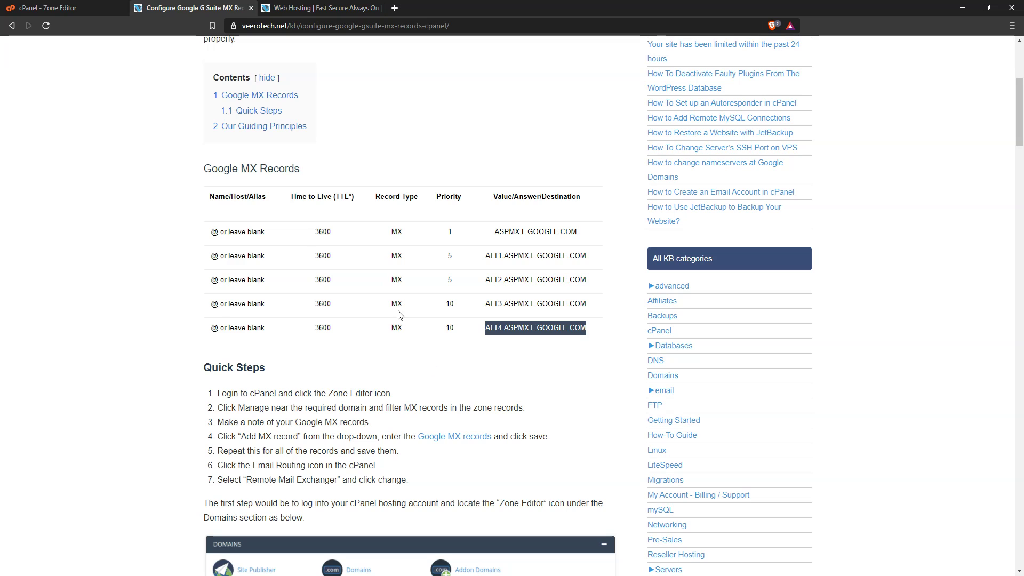
Back in the zone records, add the priority 10 MX record for alt4.aspmx.l.google.com.
key("ctrl+shift+Tab")
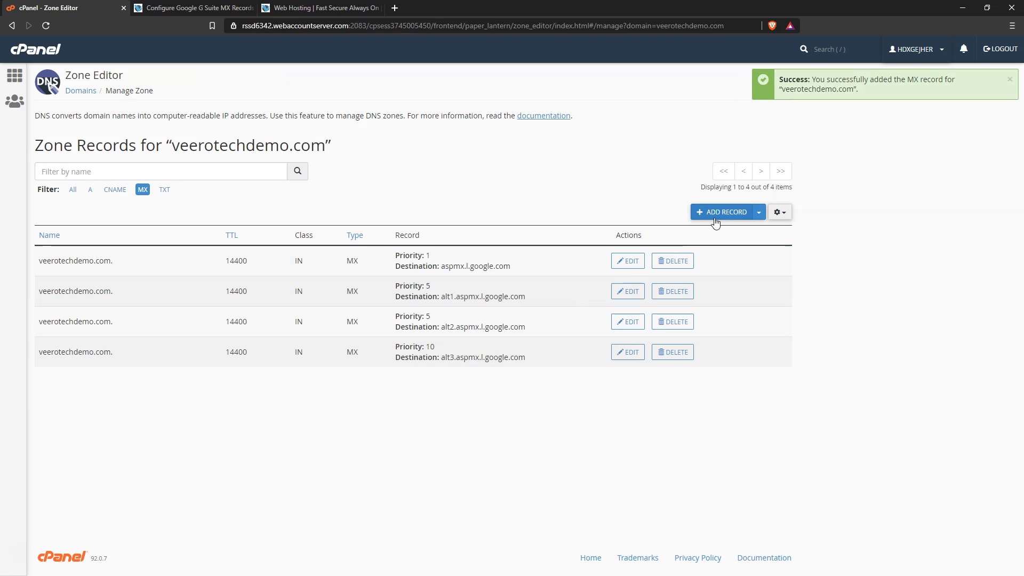
left_click(757, 212)
left_click(723, 298)
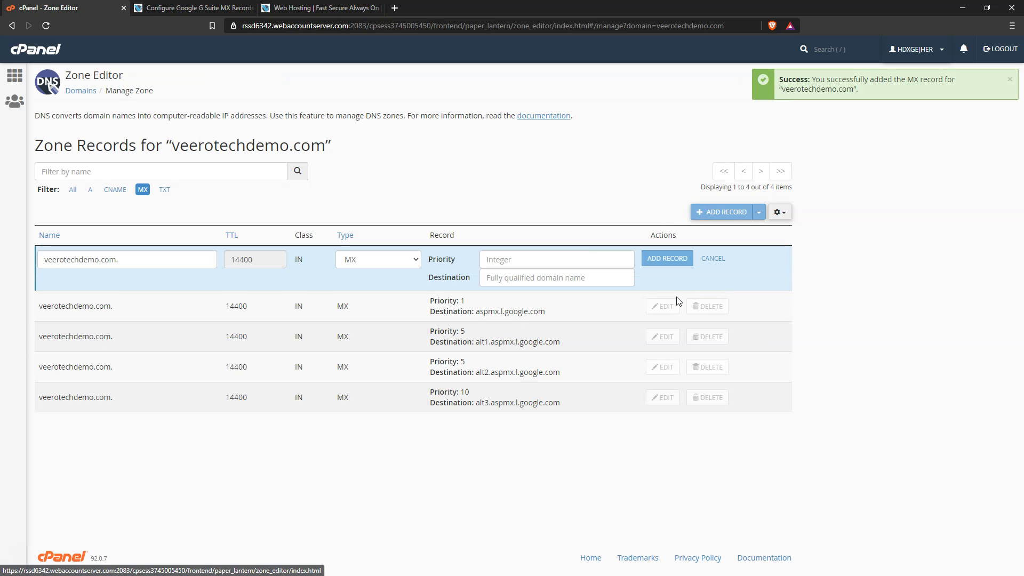
type("10")
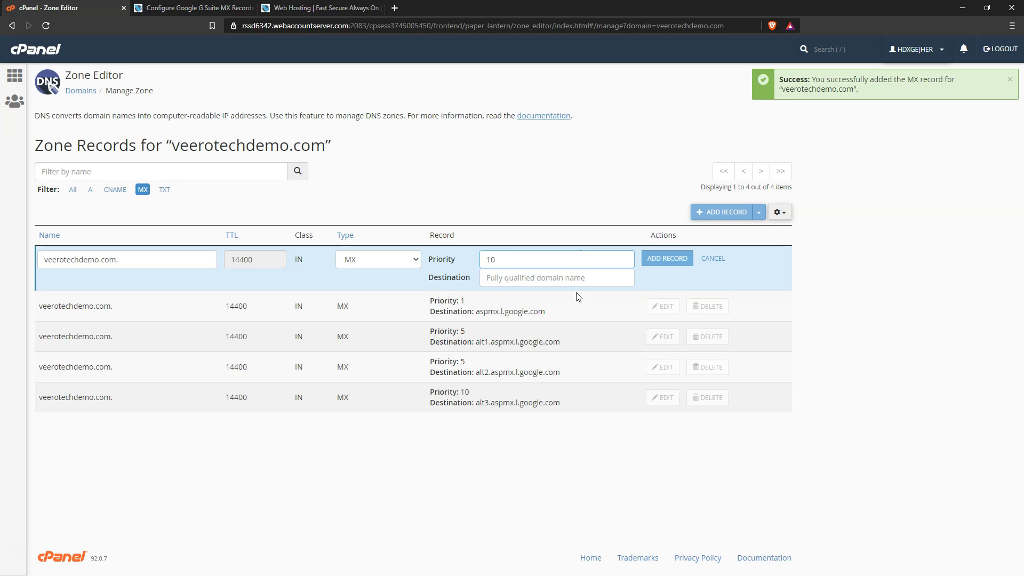
left_click(579, 277)
key("ctrl+v")
left_click(659, 263)
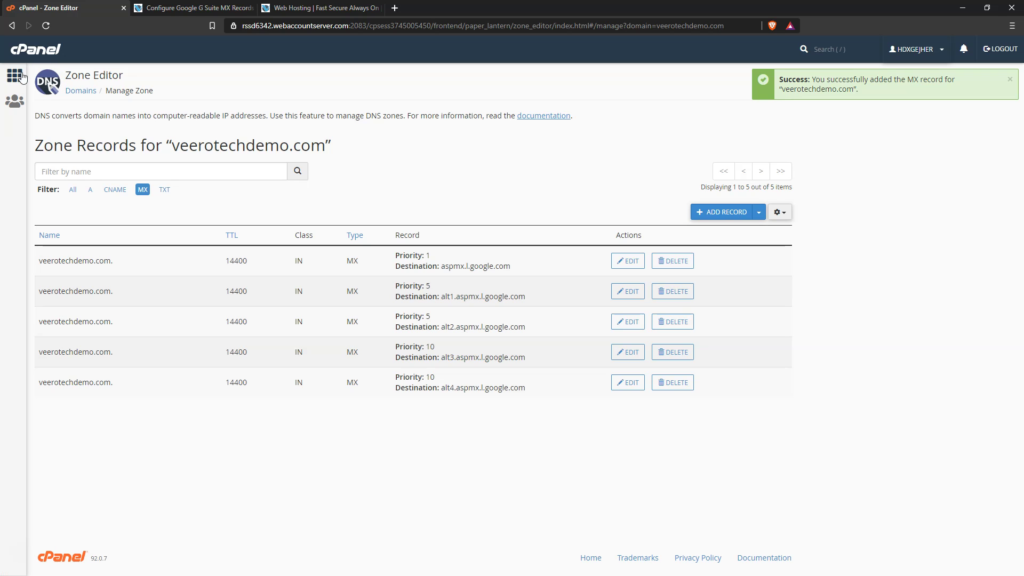
Open Email Routing from the cPanel dashboard and select veerotechdemo.com, showing Remote Mail Exchanger.
left_click(49, 81)
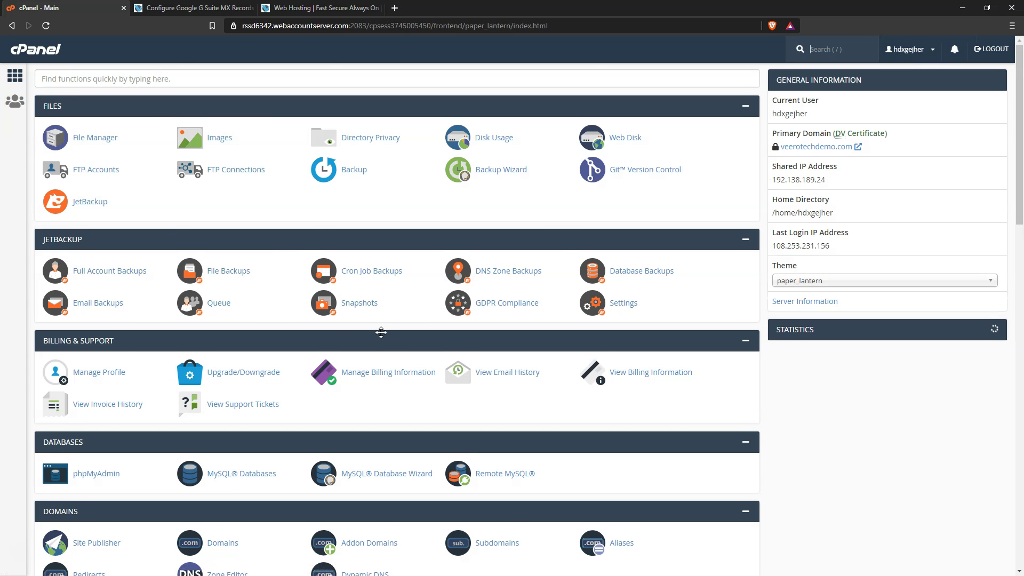
scroll(386, 347, "down", 9)
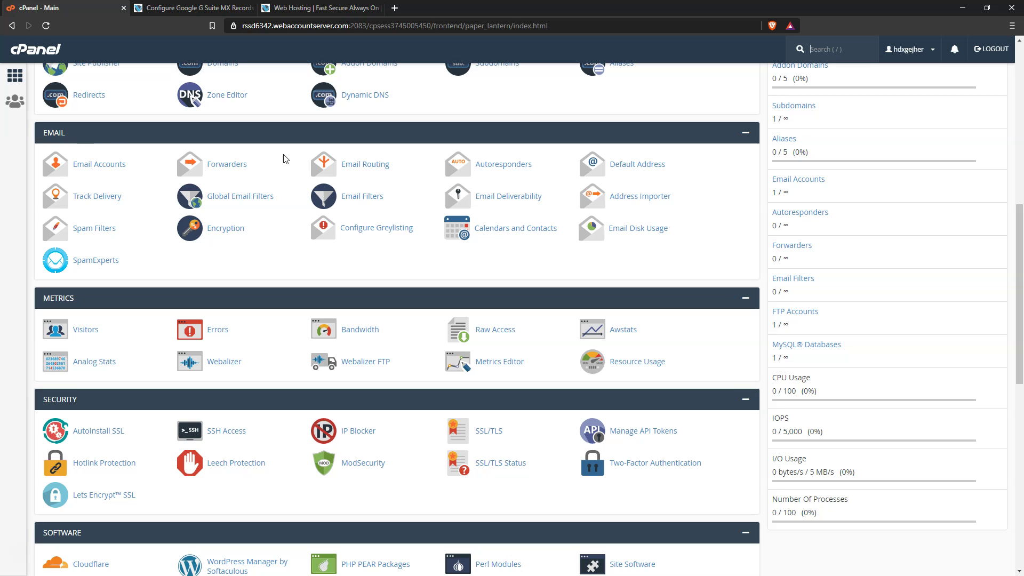
left_click(346, 164)
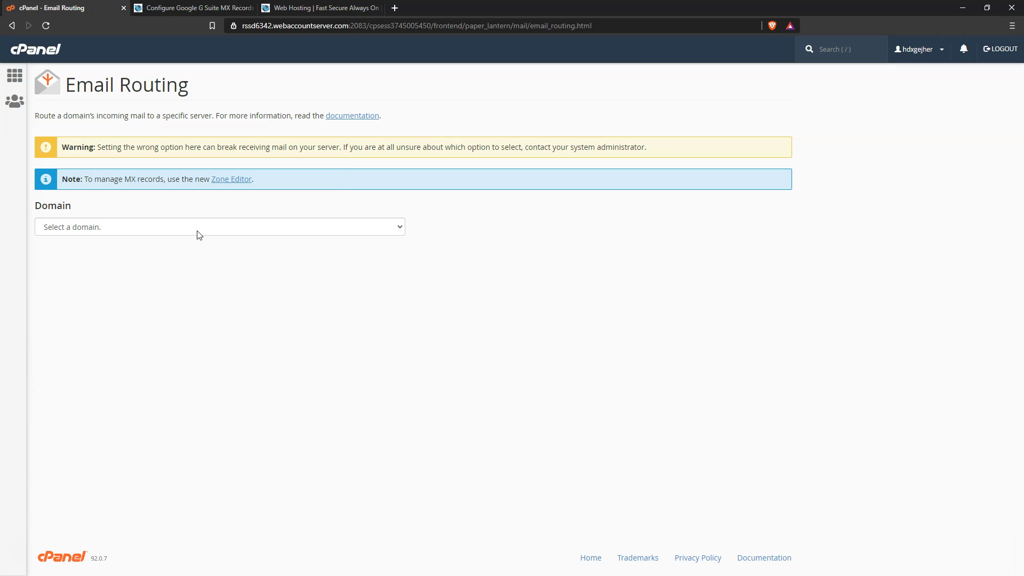
left_click(363, 232)
left_click(128, 251)
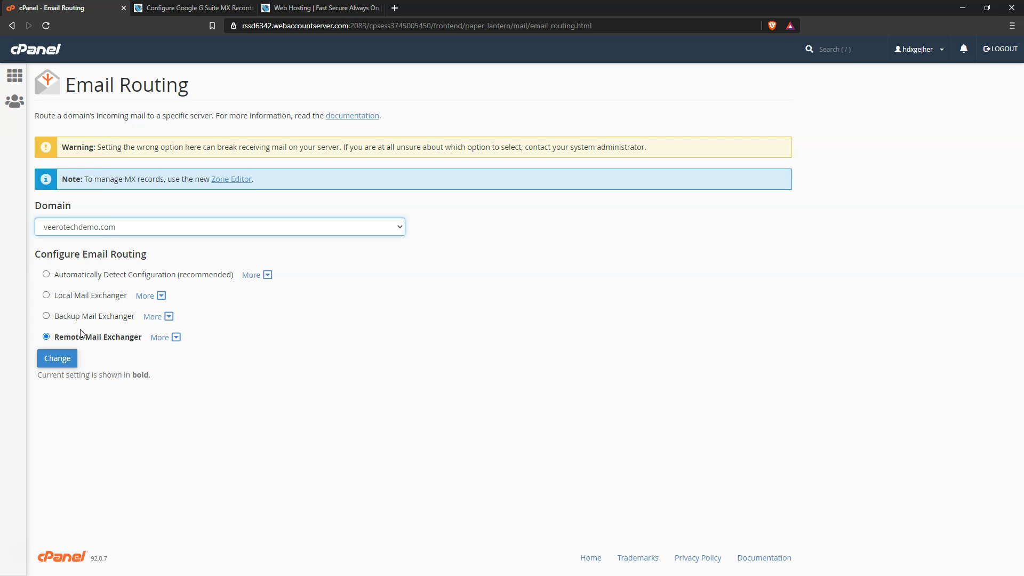
Go from the cPanel dashboard's Email section to the Email Deliverability tool.
left_click(14, 76)
scroll(376, 384, "down", 1)
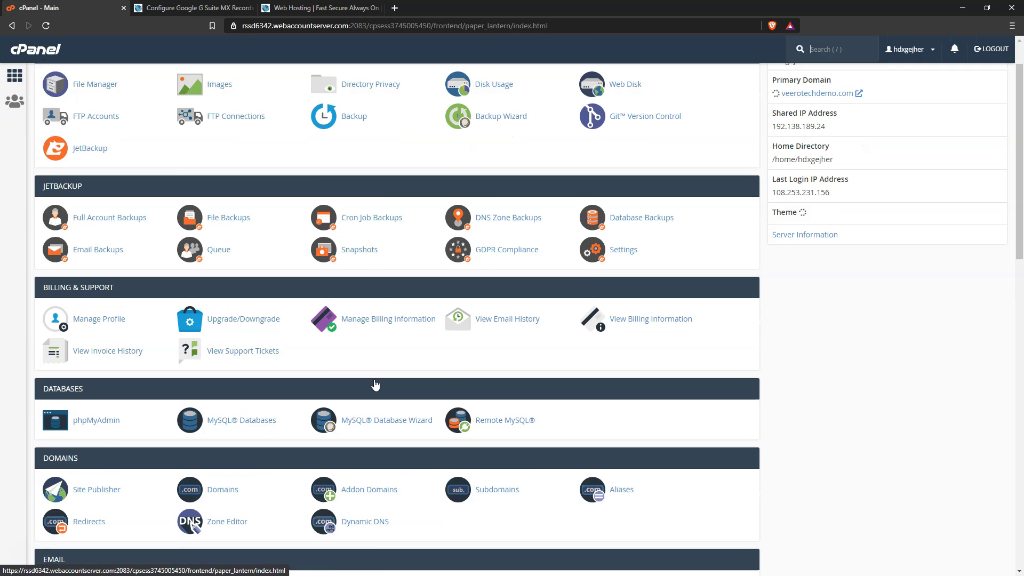
scroll(375, 385, "down", 9)
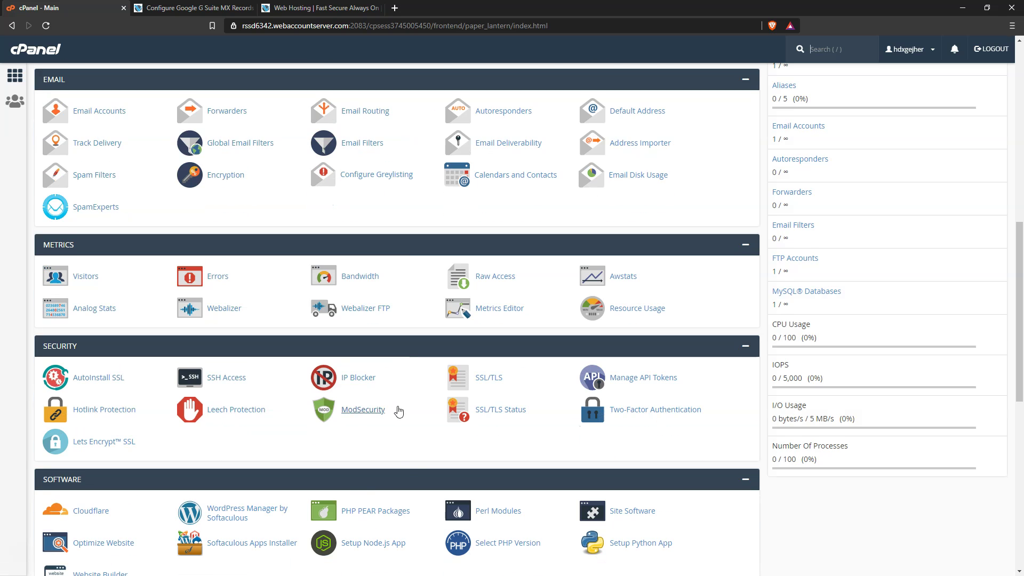
scroll(398, 412, "down", 6)
scroll(404, 423, "up", 4)
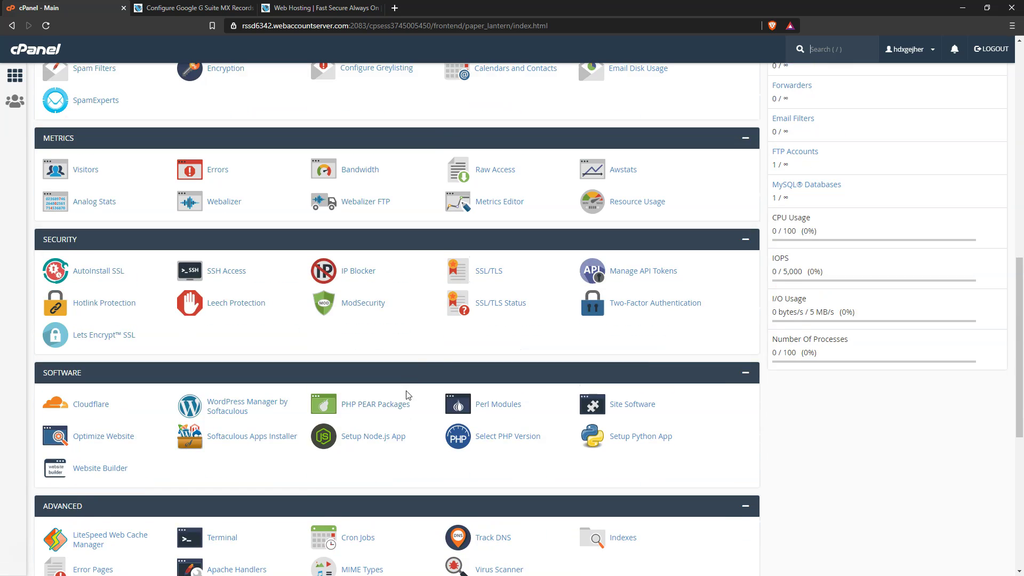
scroll(409, 373, "up", 3)
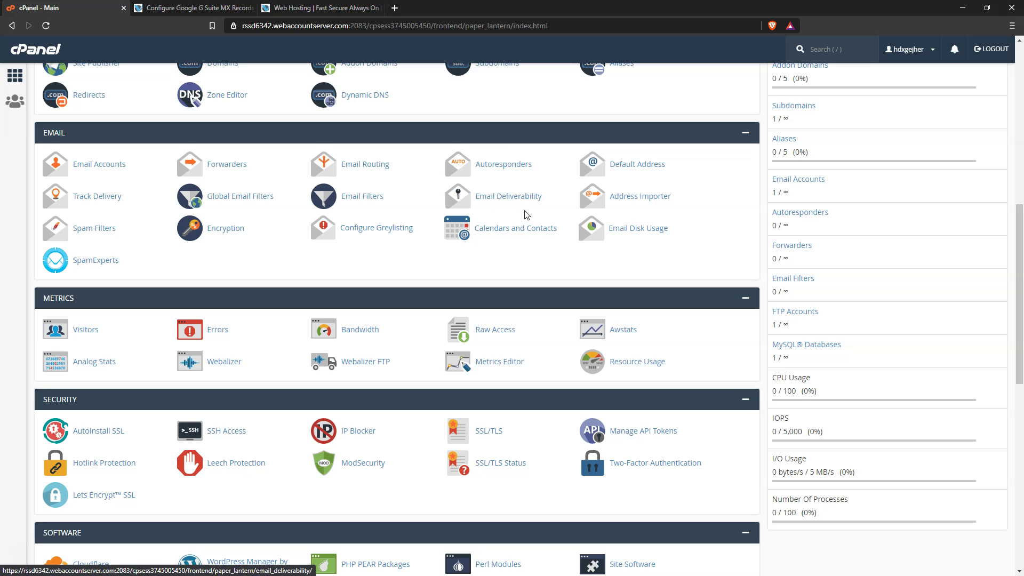
left_click(513, 198)
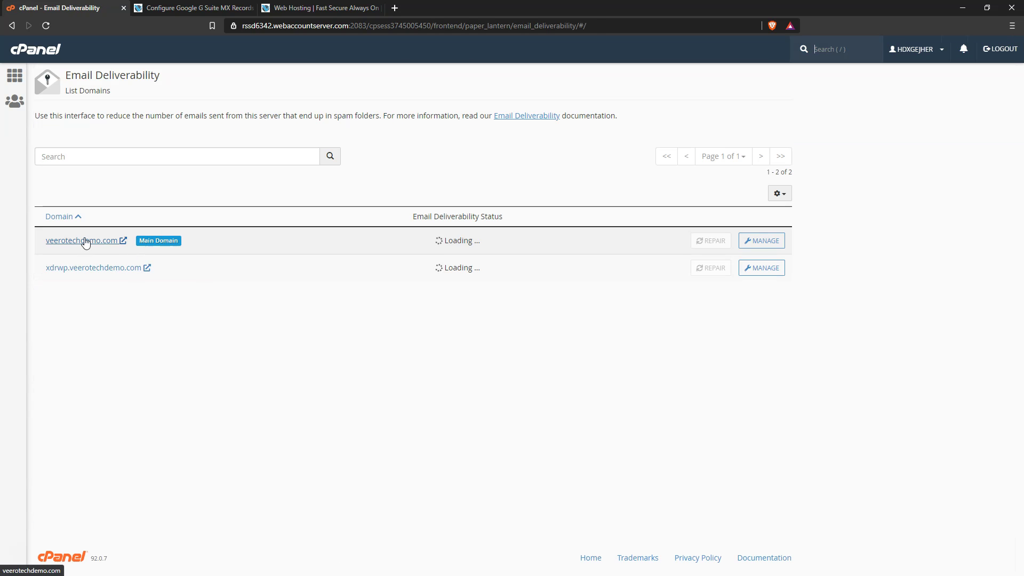
Manage veerotechdemo.com's deliverability, reviewing DKIM, SPF and PTR status and selecting the SPF value.
left_click(757, 241)
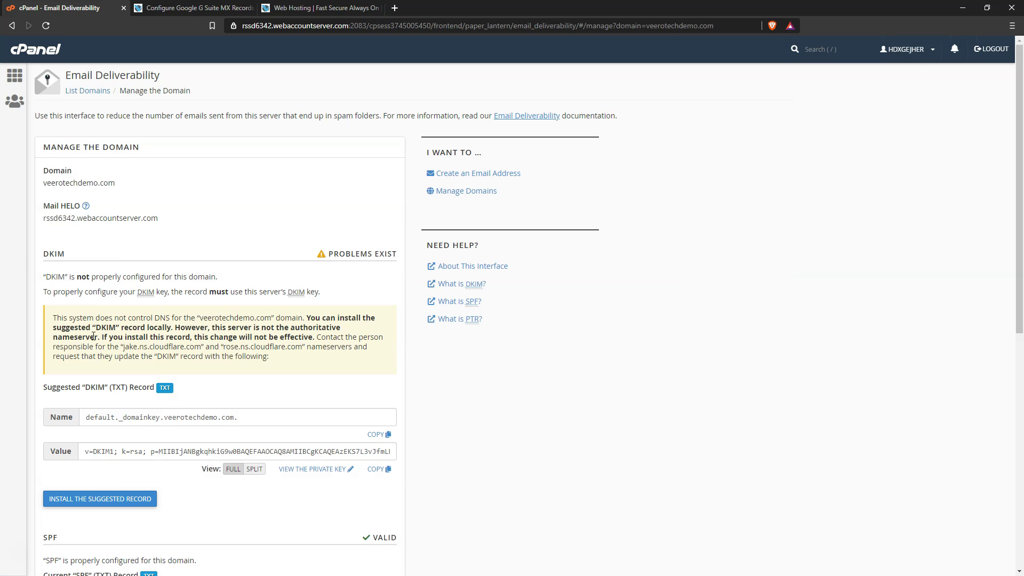
mouse_move(52, 318)
left_mouse_down()
mouse_move(264, 348)
mouse_move(279, 360)
mouse_move(104, 337)
mouse_move(59, 318)
left_mouse_up()
scroll(114, 366, "down", 3)
scroll(199, 395, "down", 5)
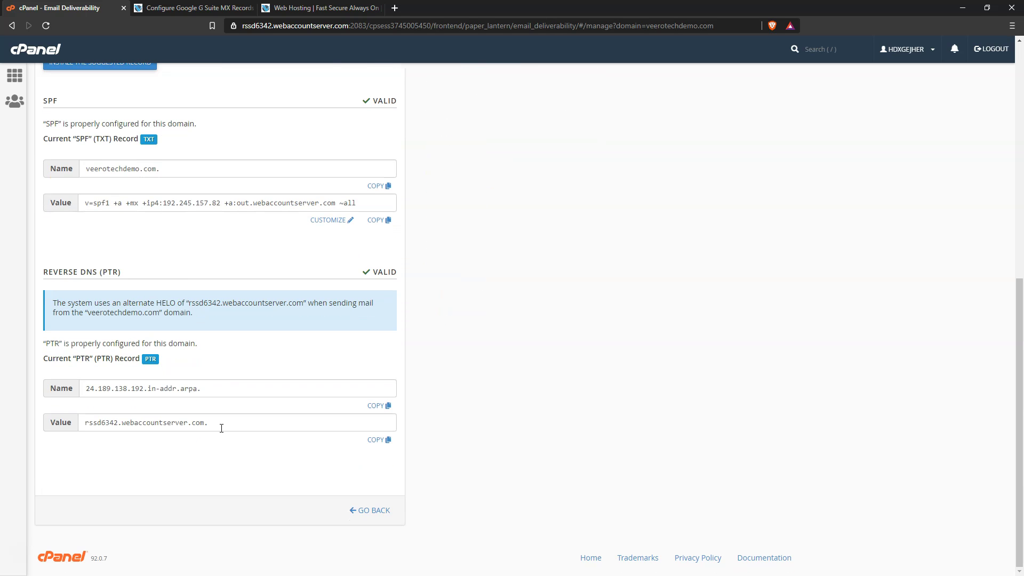
scroll(248, 433, "up", 4)
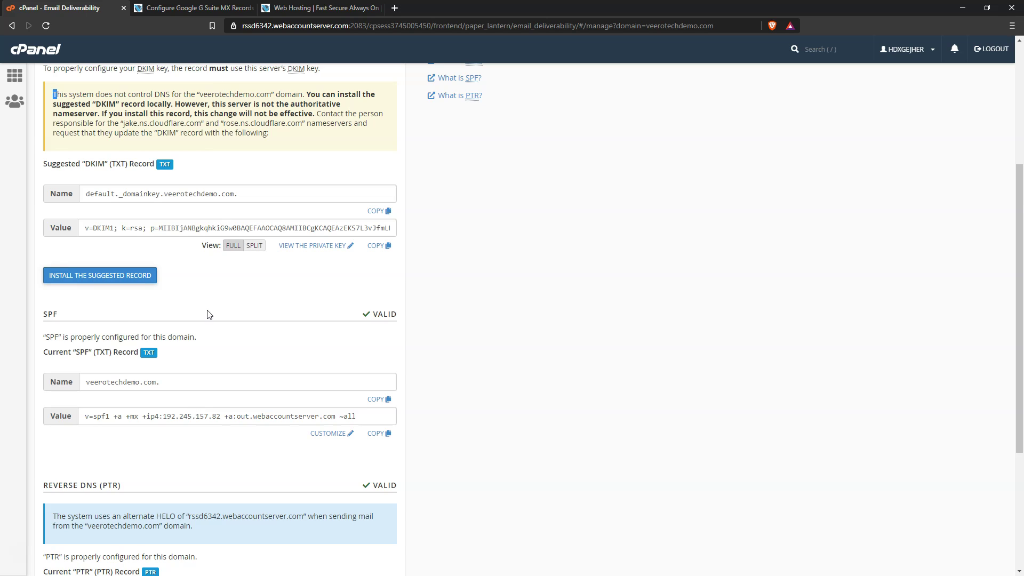
left_click(218, 416)
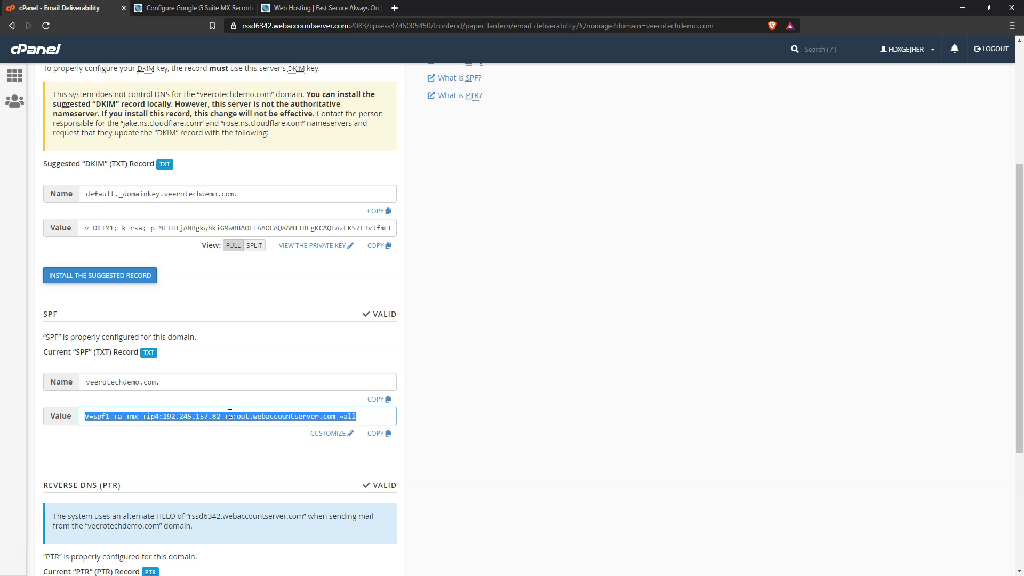
Add an include entry for _spf.google.com to a customized SPF record.
left_click(329, 434)
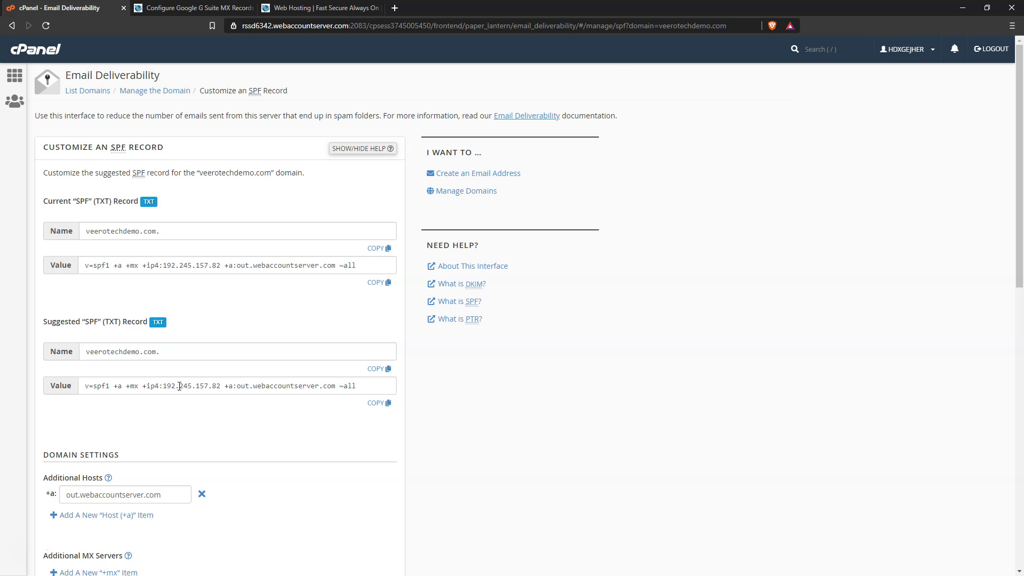
scroll(133, 378, "down", 8)
scroll(114, 349, "down", 1)
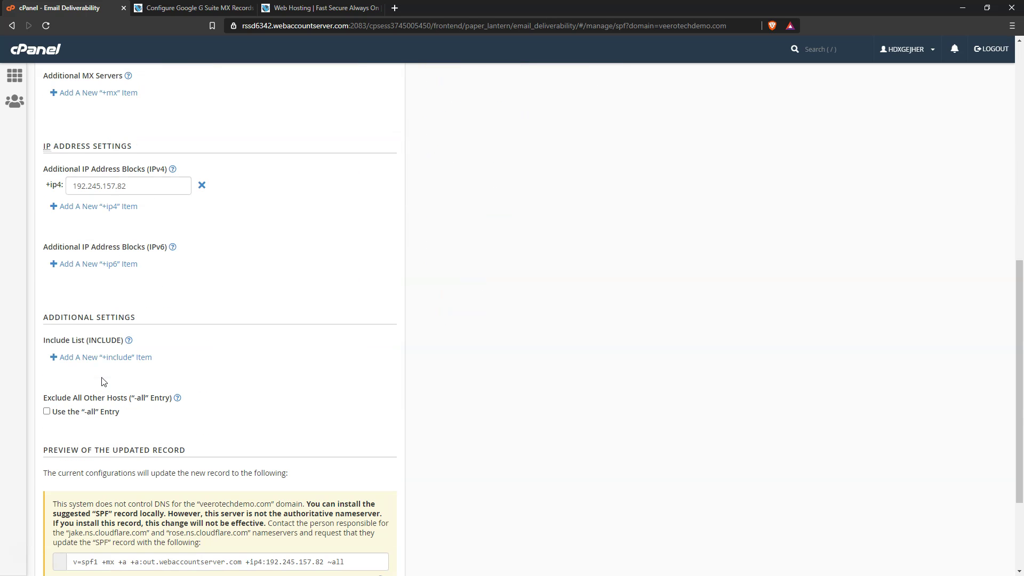
left_click(104, 363)
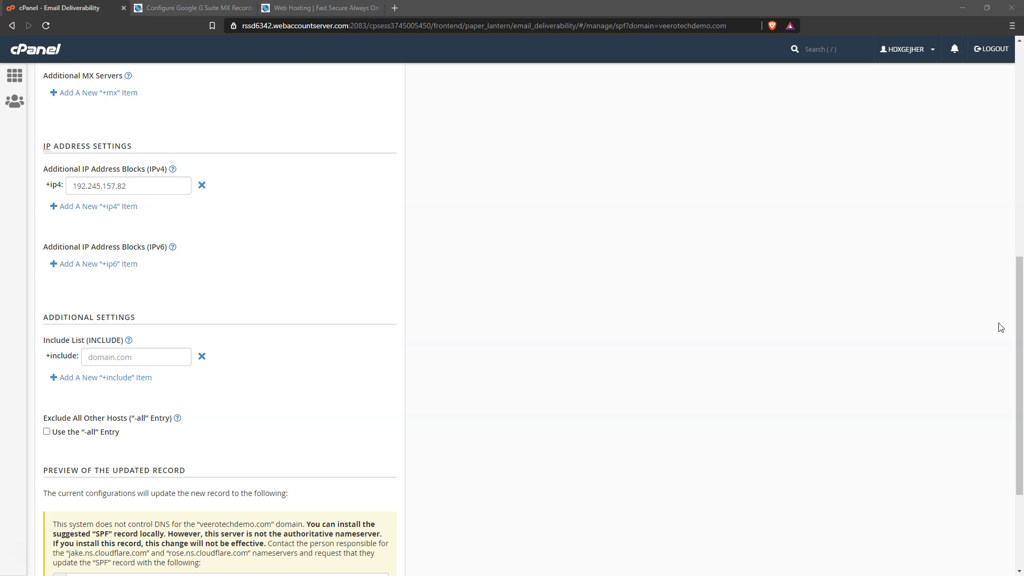
left_click(150, 361)
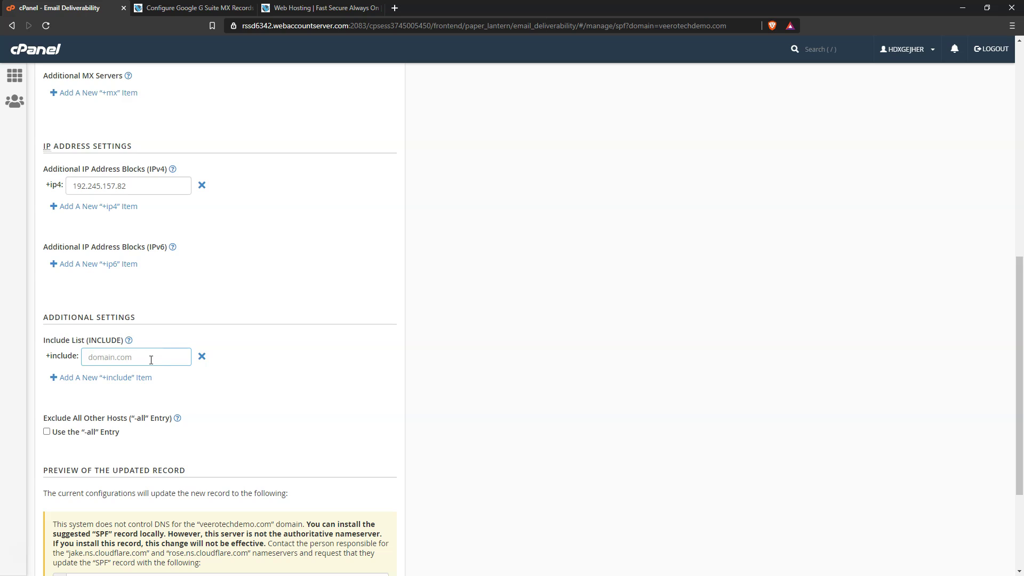
type("_spf.google.com")
left_click(278, 355)
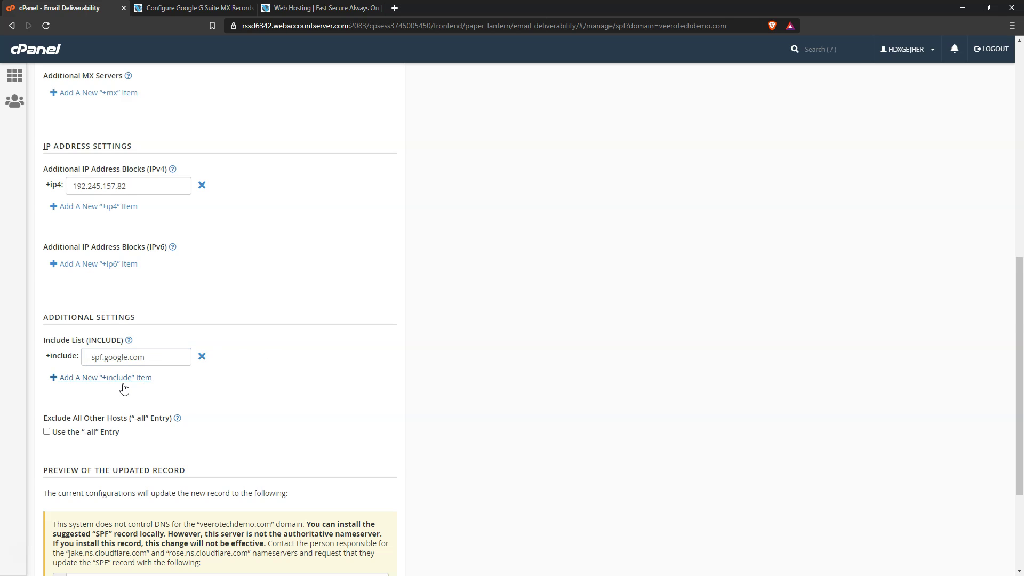
Install the customized SPF record and return to the cPanel dashboard.
scroll(124, 390, "down", 3)
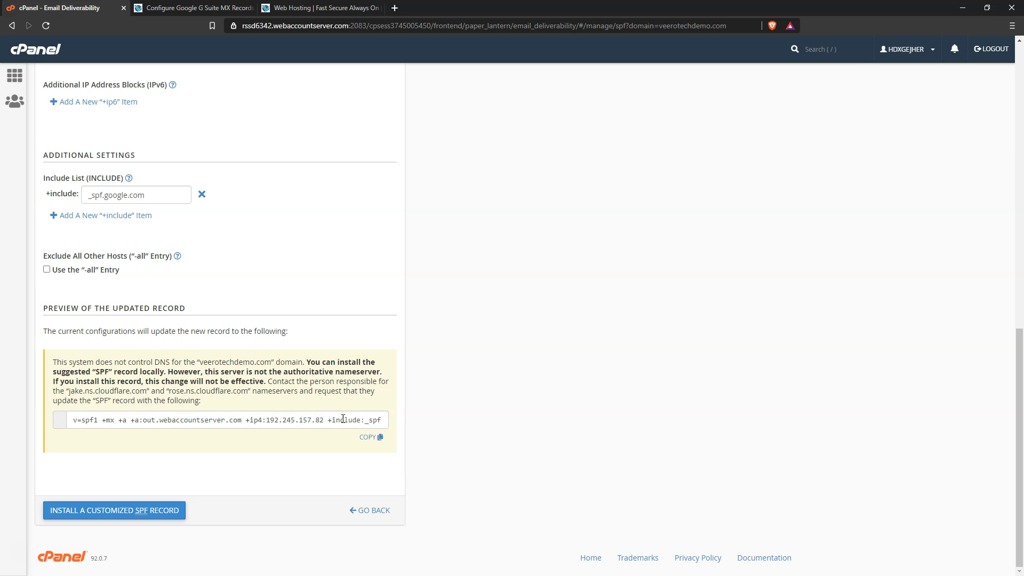
left_click_drag(343, 418, 400, 422)
left_click(121, 510)
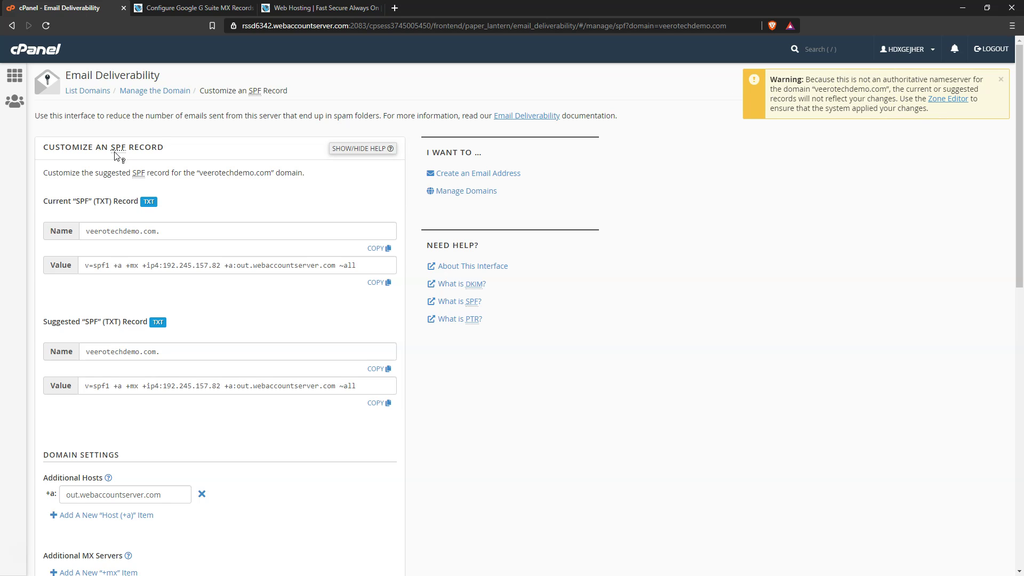
left_click(16, 80)
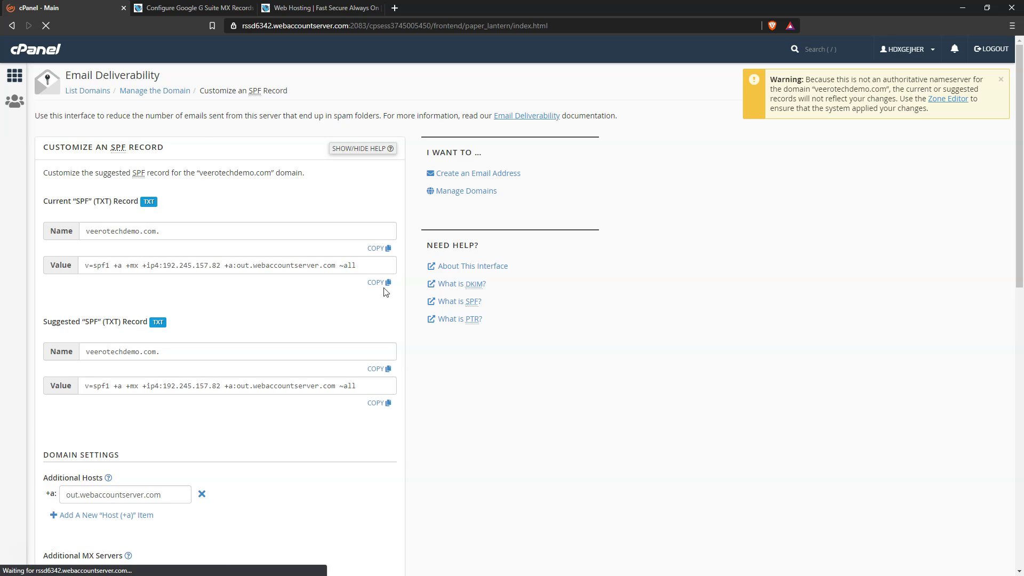
scroll(302, 372, "down", 2)
left_click(237, 418)
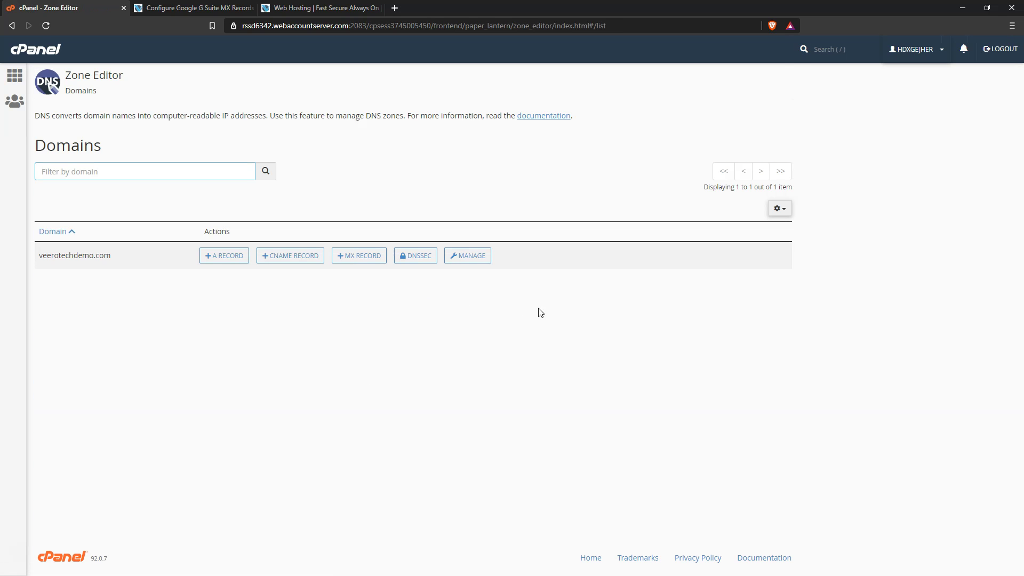
left_click(481, 259)
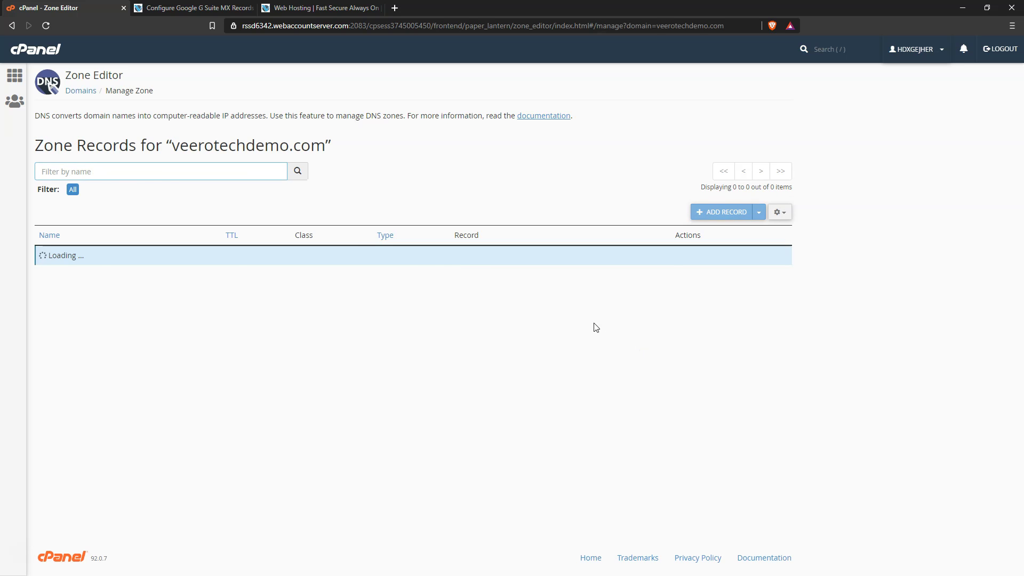
left_click_drag(547, 377, 408, 368)
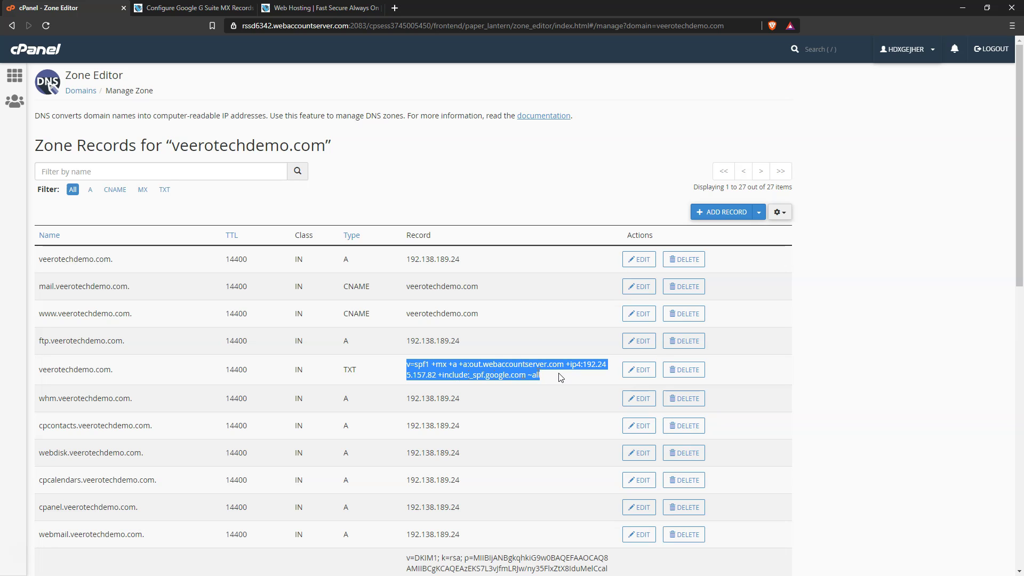
left_click(16, 77)
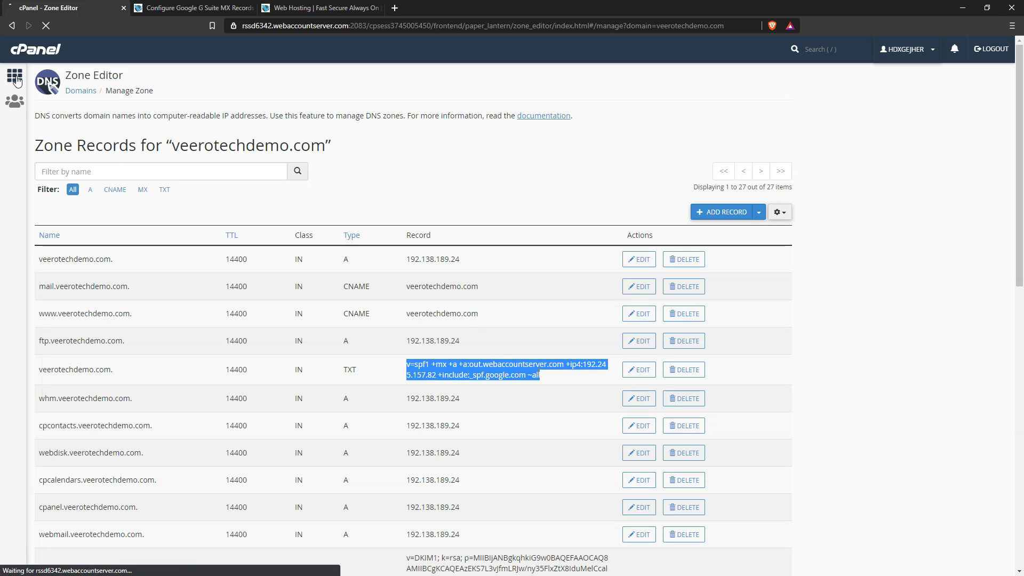